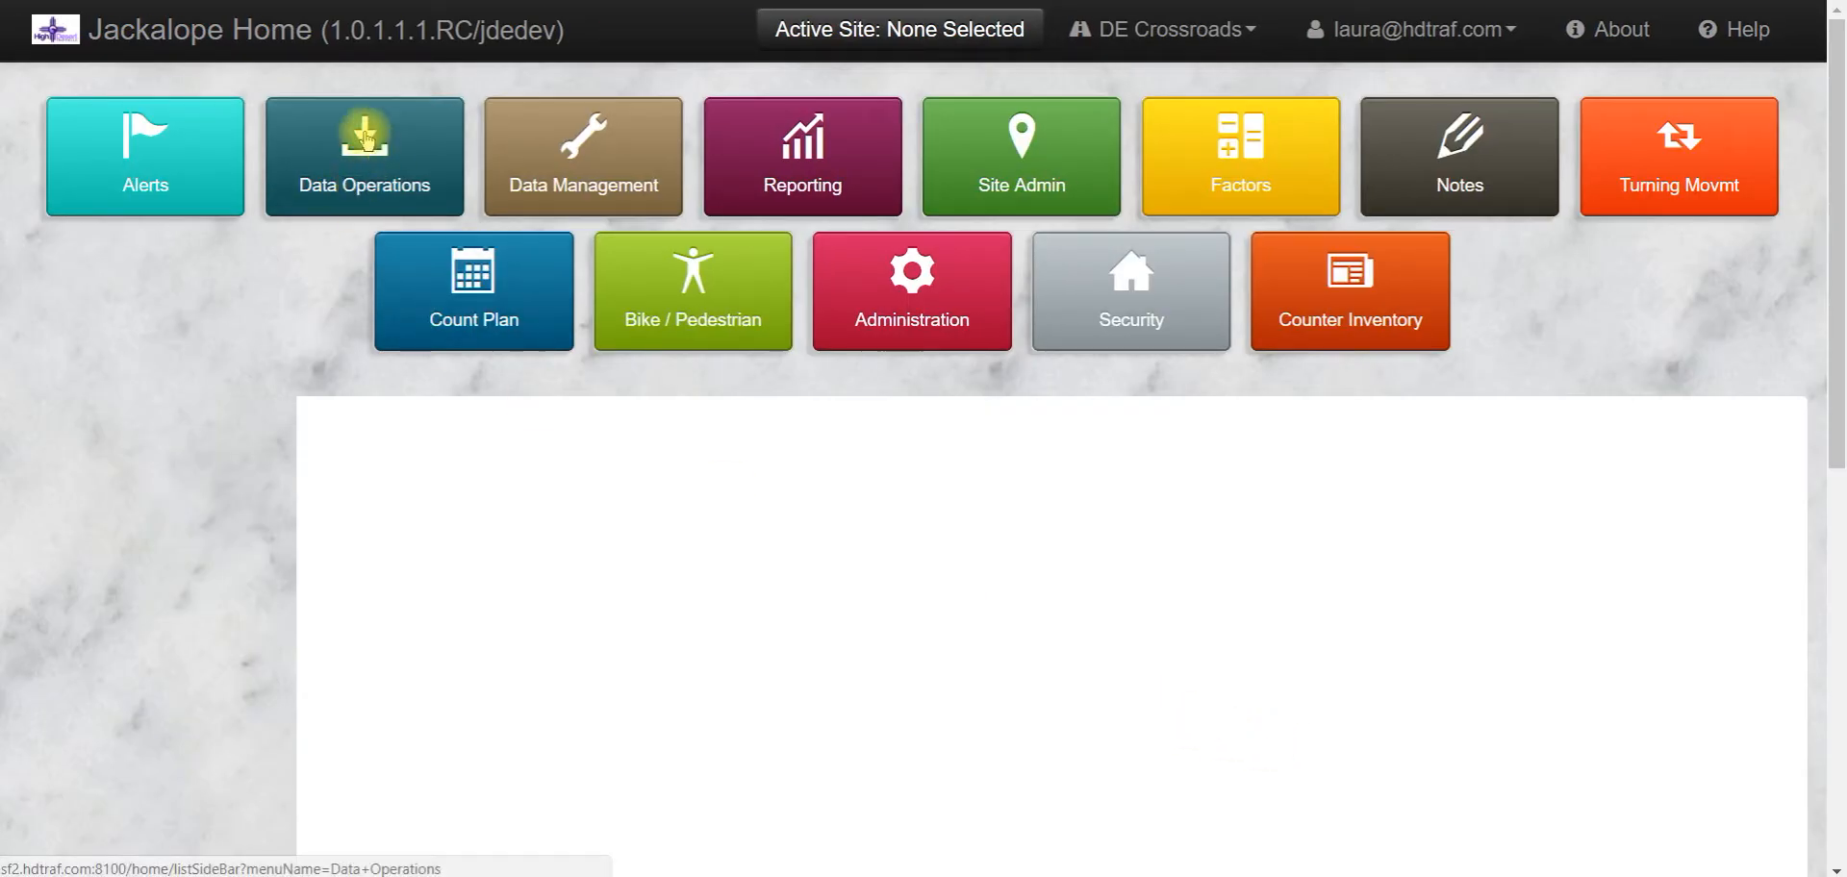
# Step: Start a new file submission with the batch name "data submittal example" and check the available field collectors
pyautogui.click(328, 178)
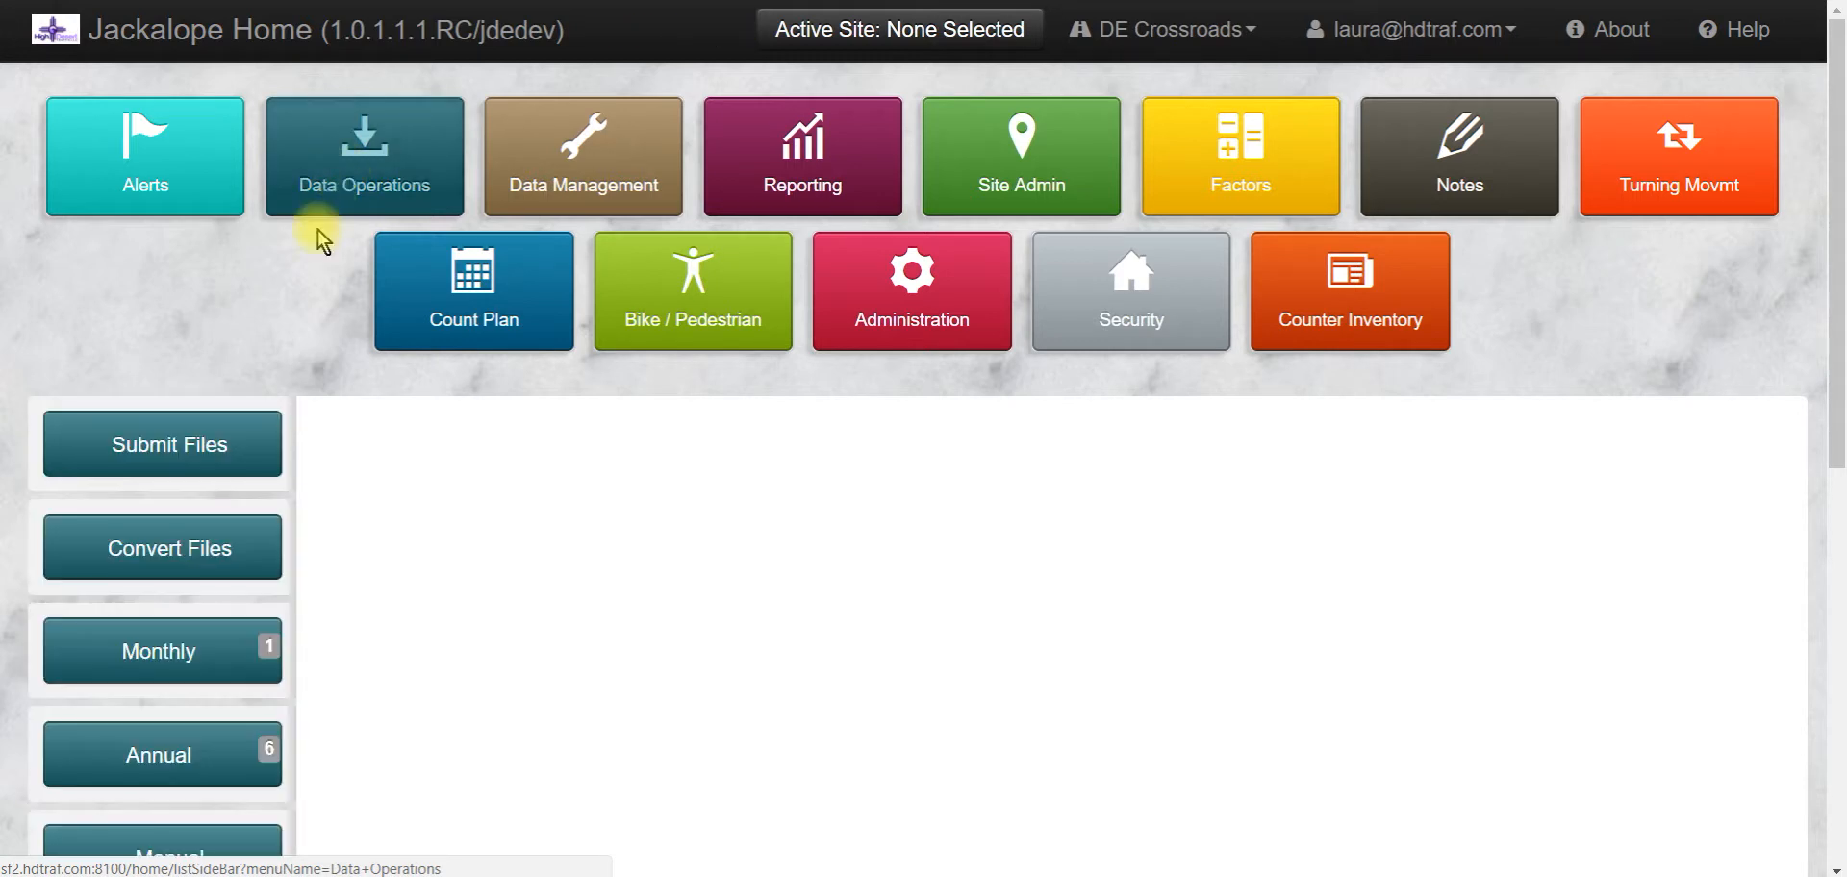
pyautogui.click(206, 440)
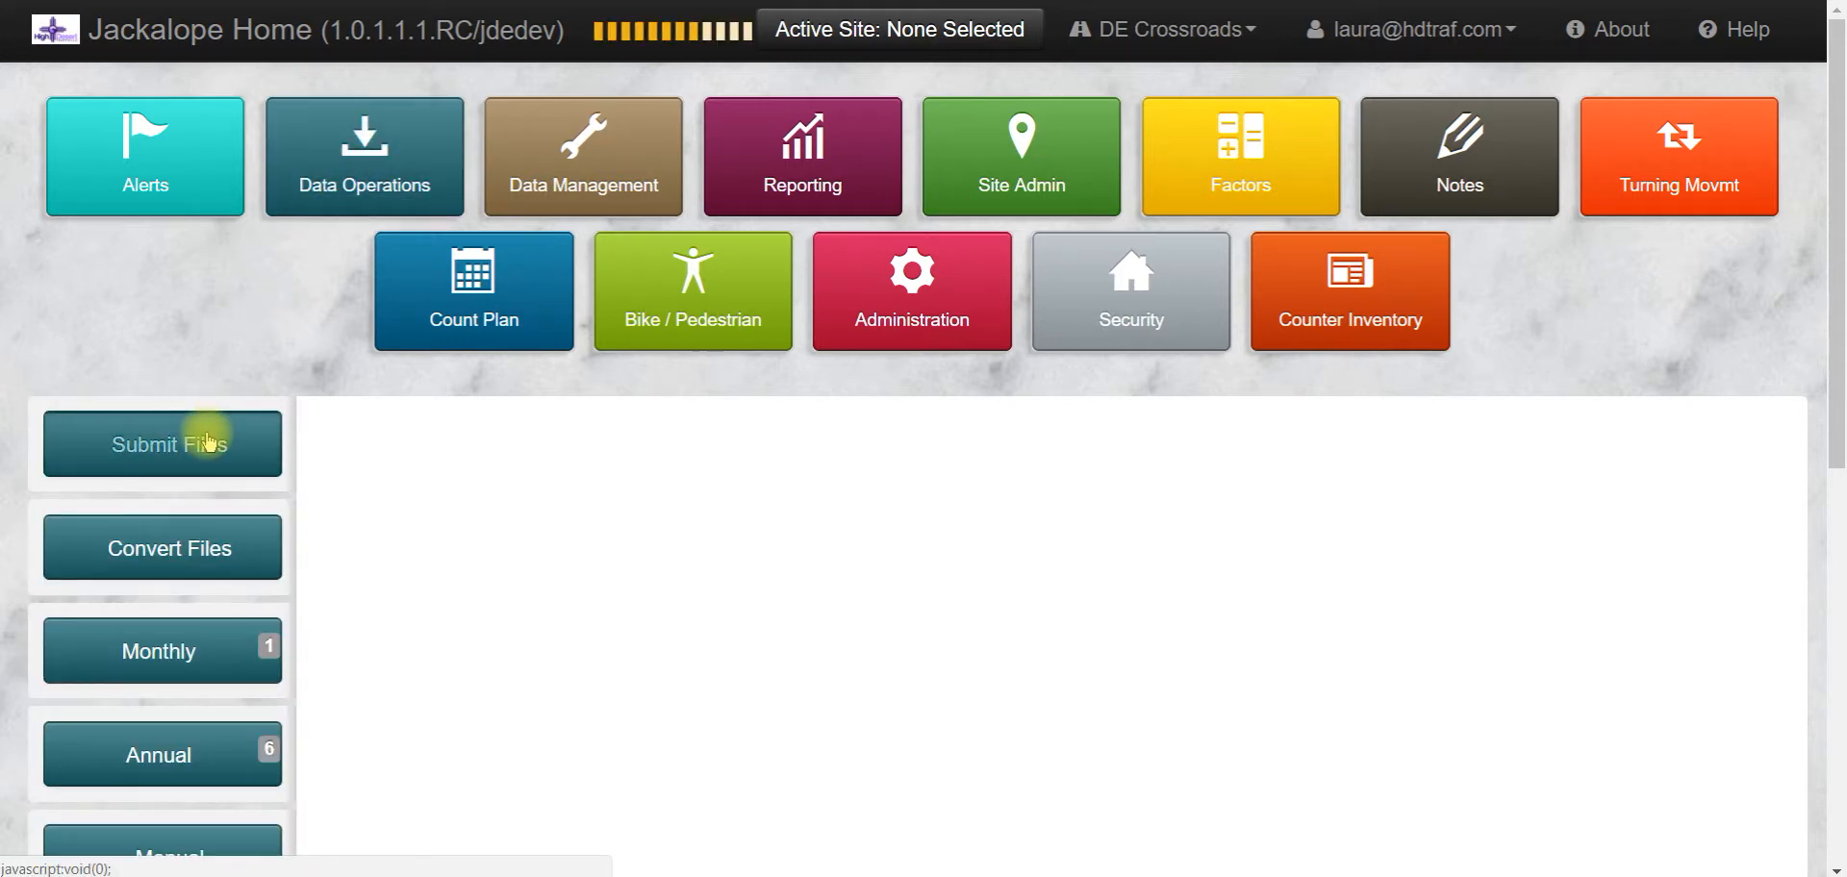
pyautogui.click(717, 456)
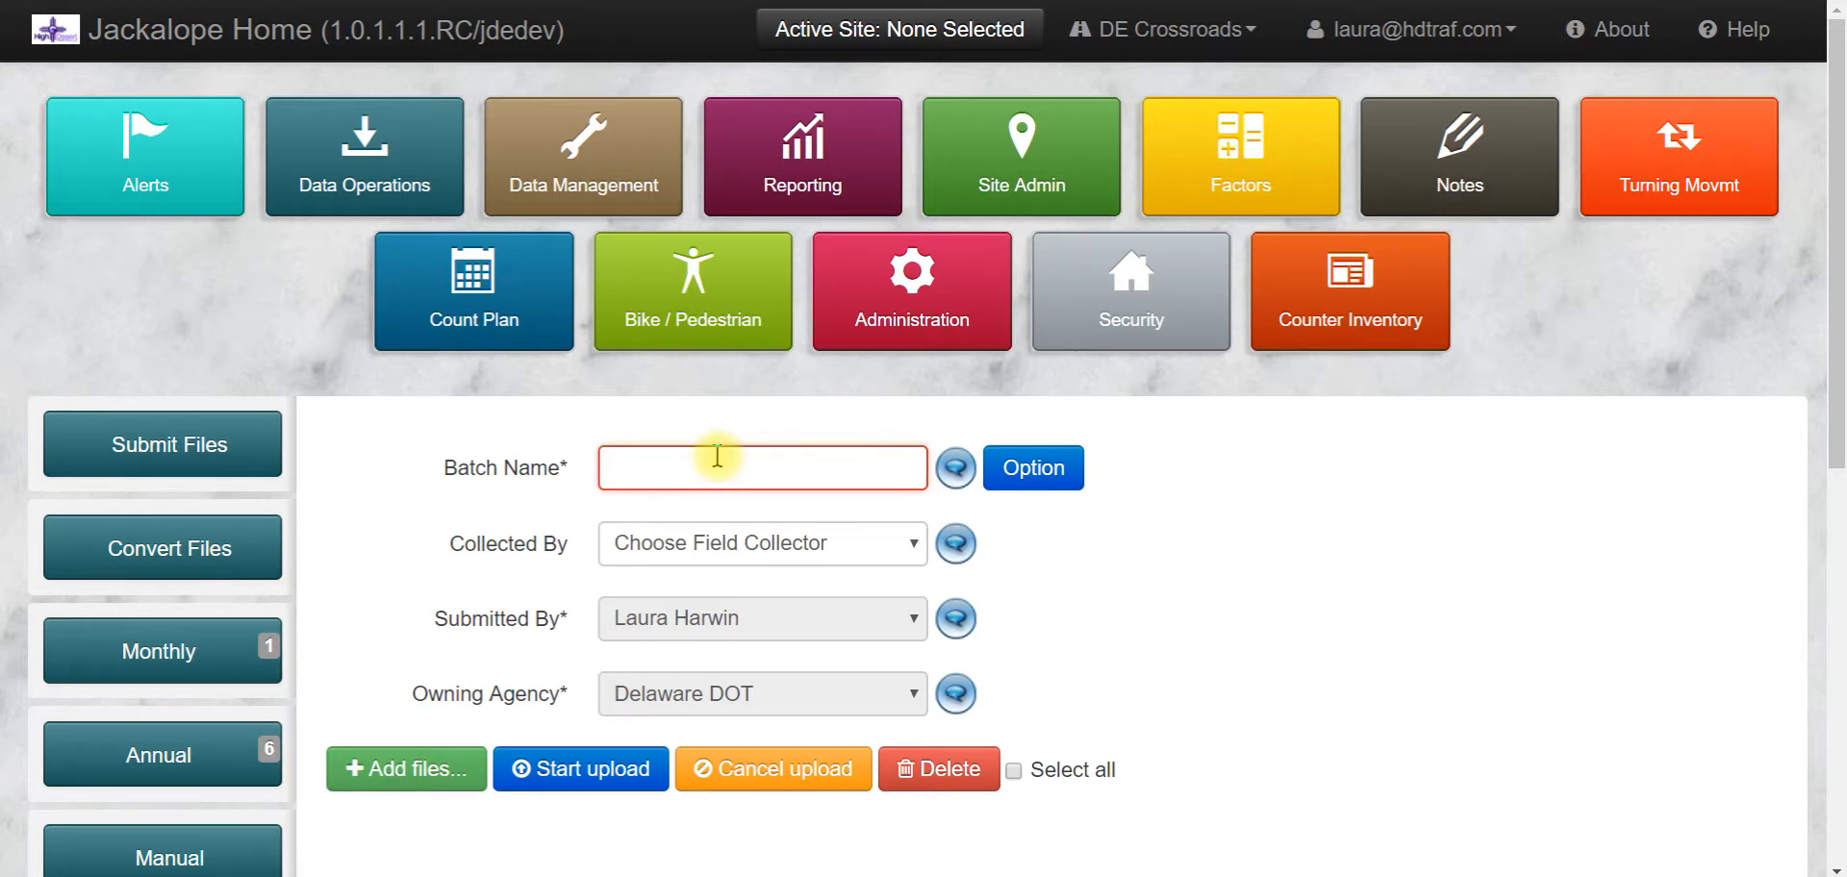
pyautogui.write('data submittal ')
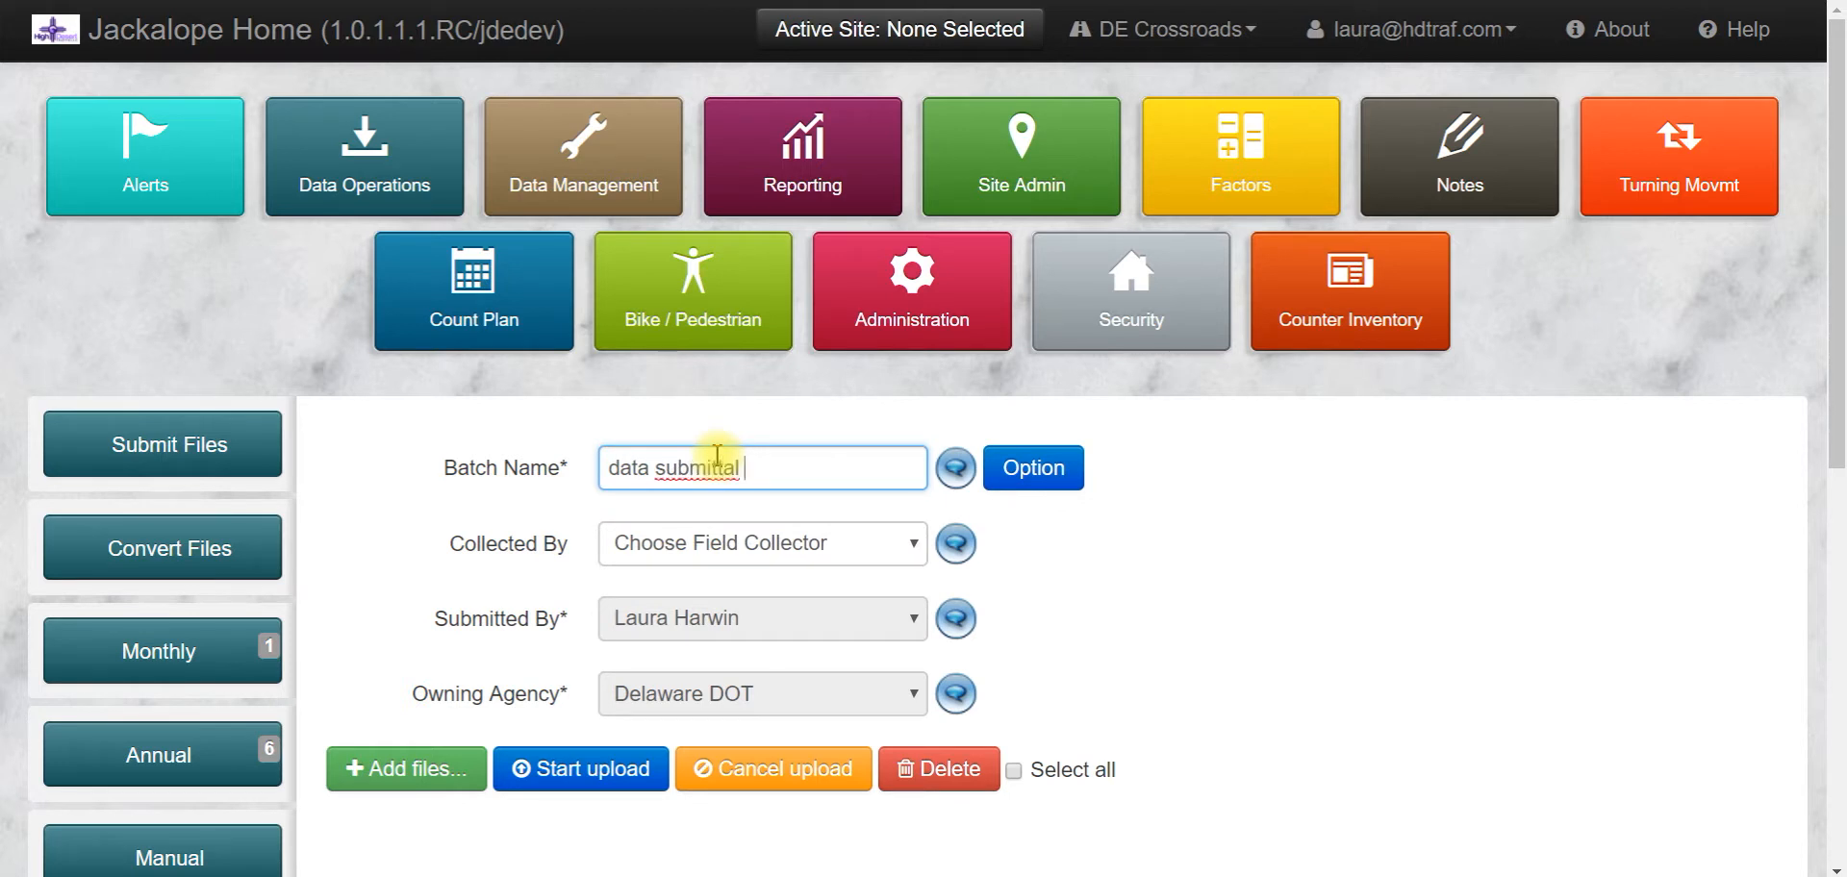
pyautogui.write('example')
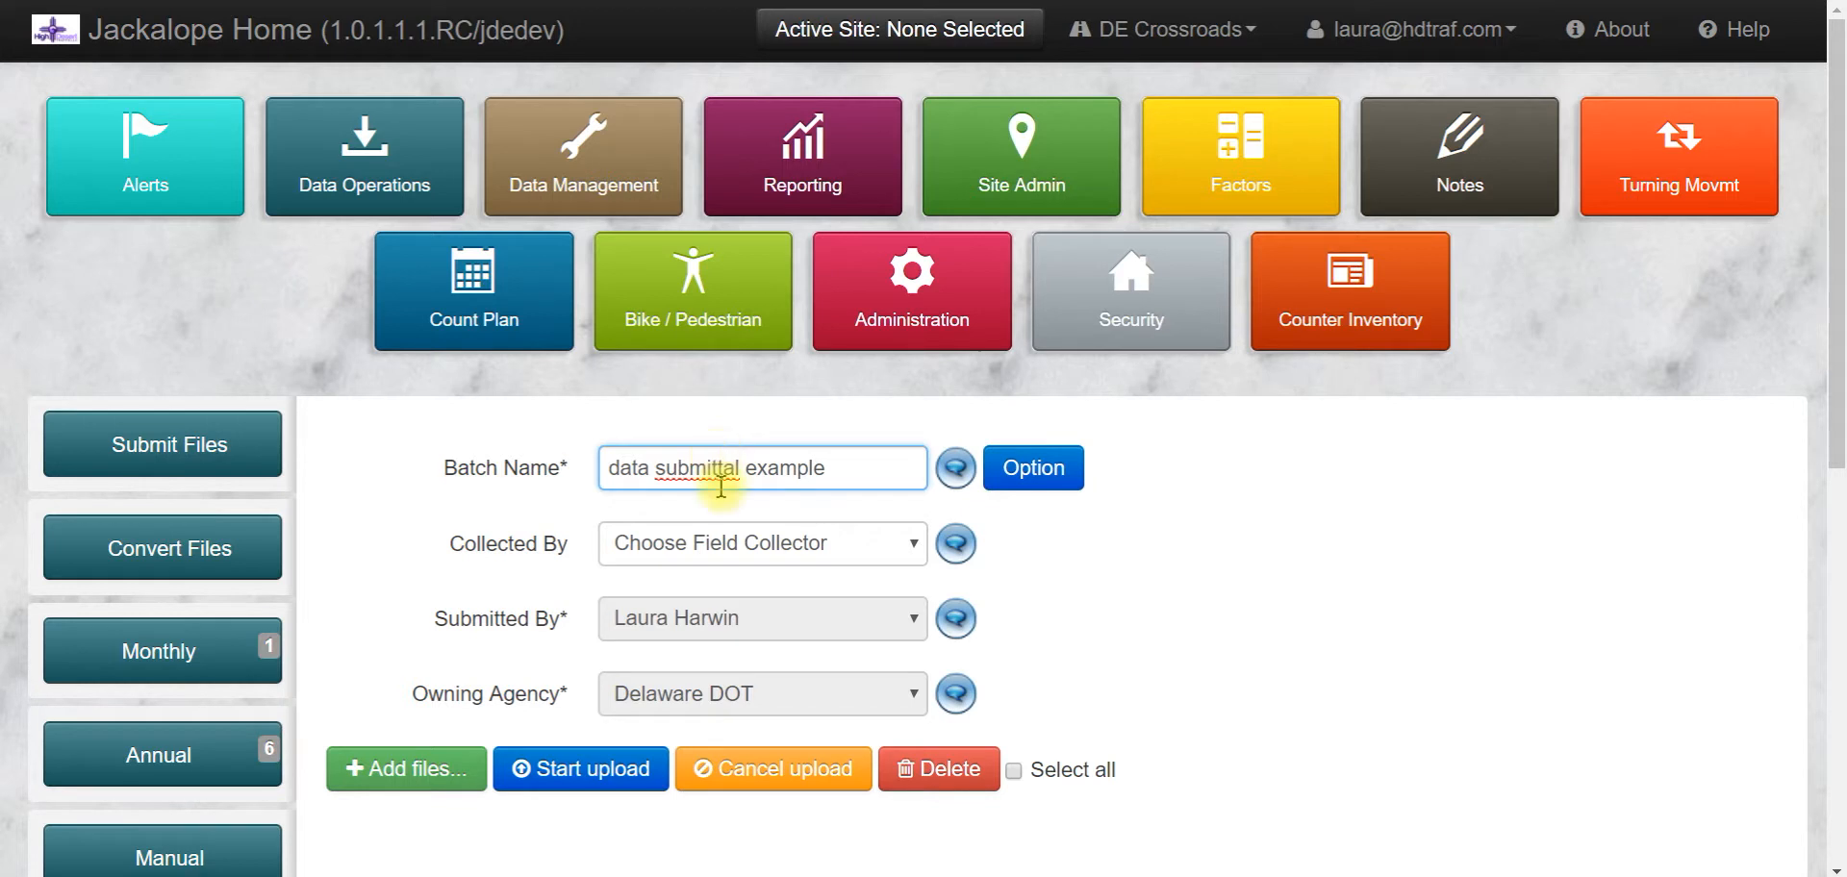
pyautogui.click(741, 544)
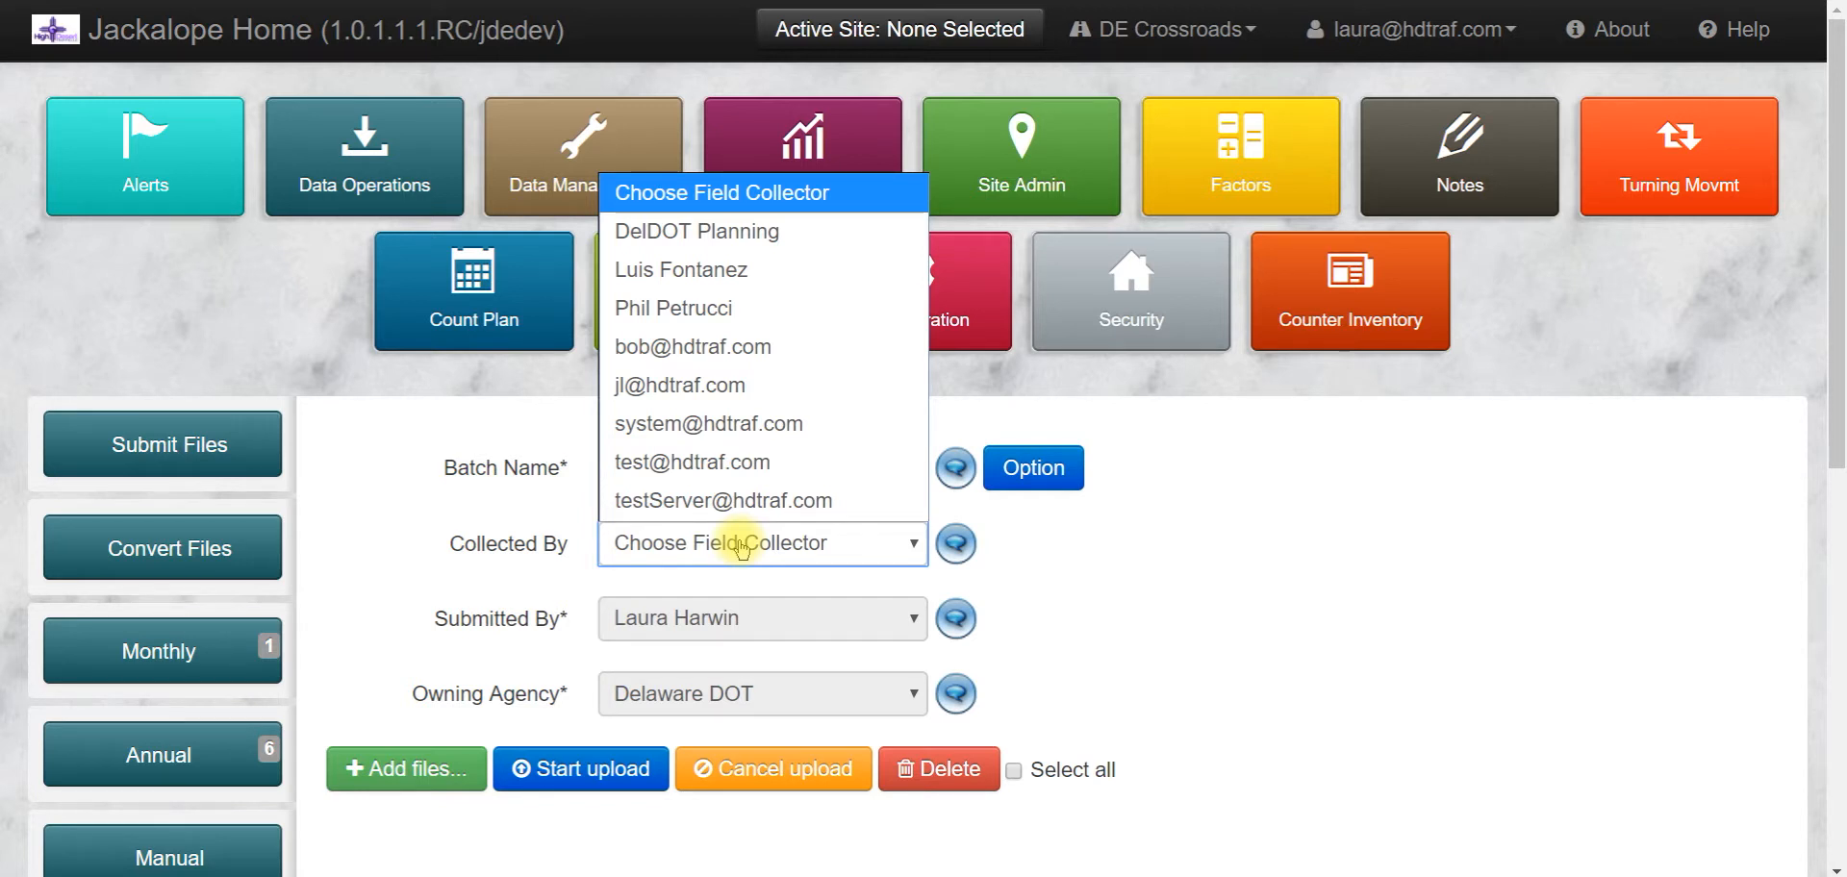
pyautogui.click(521, 532)
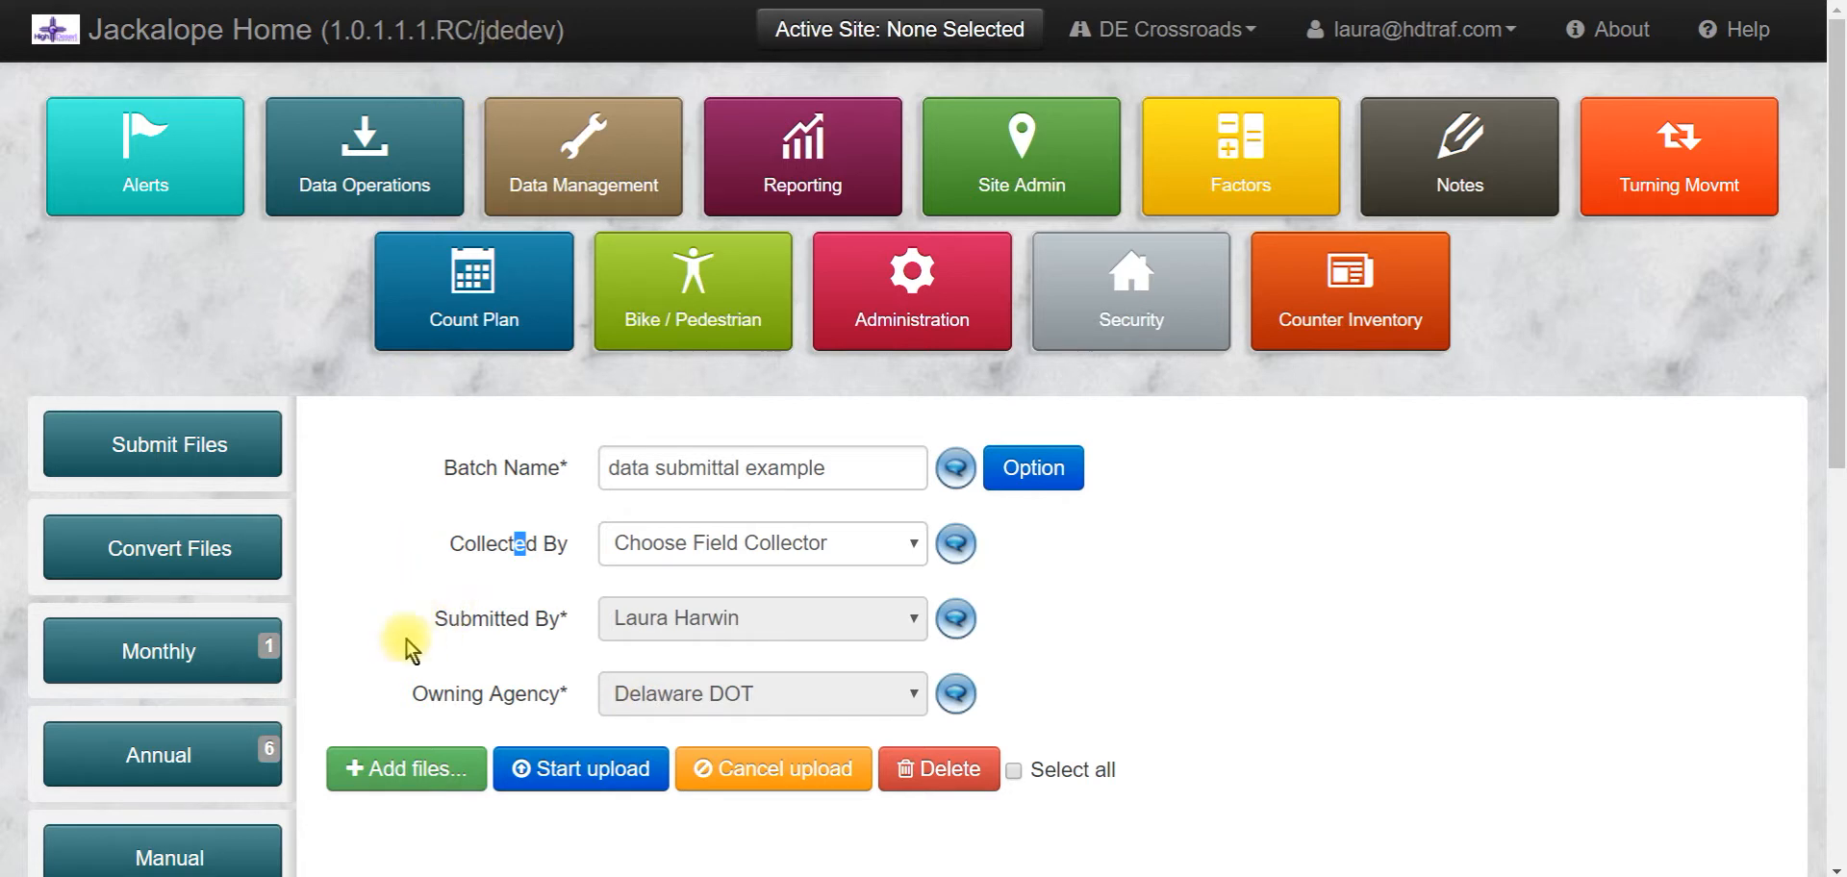
# Step: Add VE081574.BIN, ve081574 (1).BIN, ve081574 (2).BIN, VE081574 (3).BIN and S1946.twf from the Temp folder to the batch
pyautogui.scroll(-1, 700, 587)
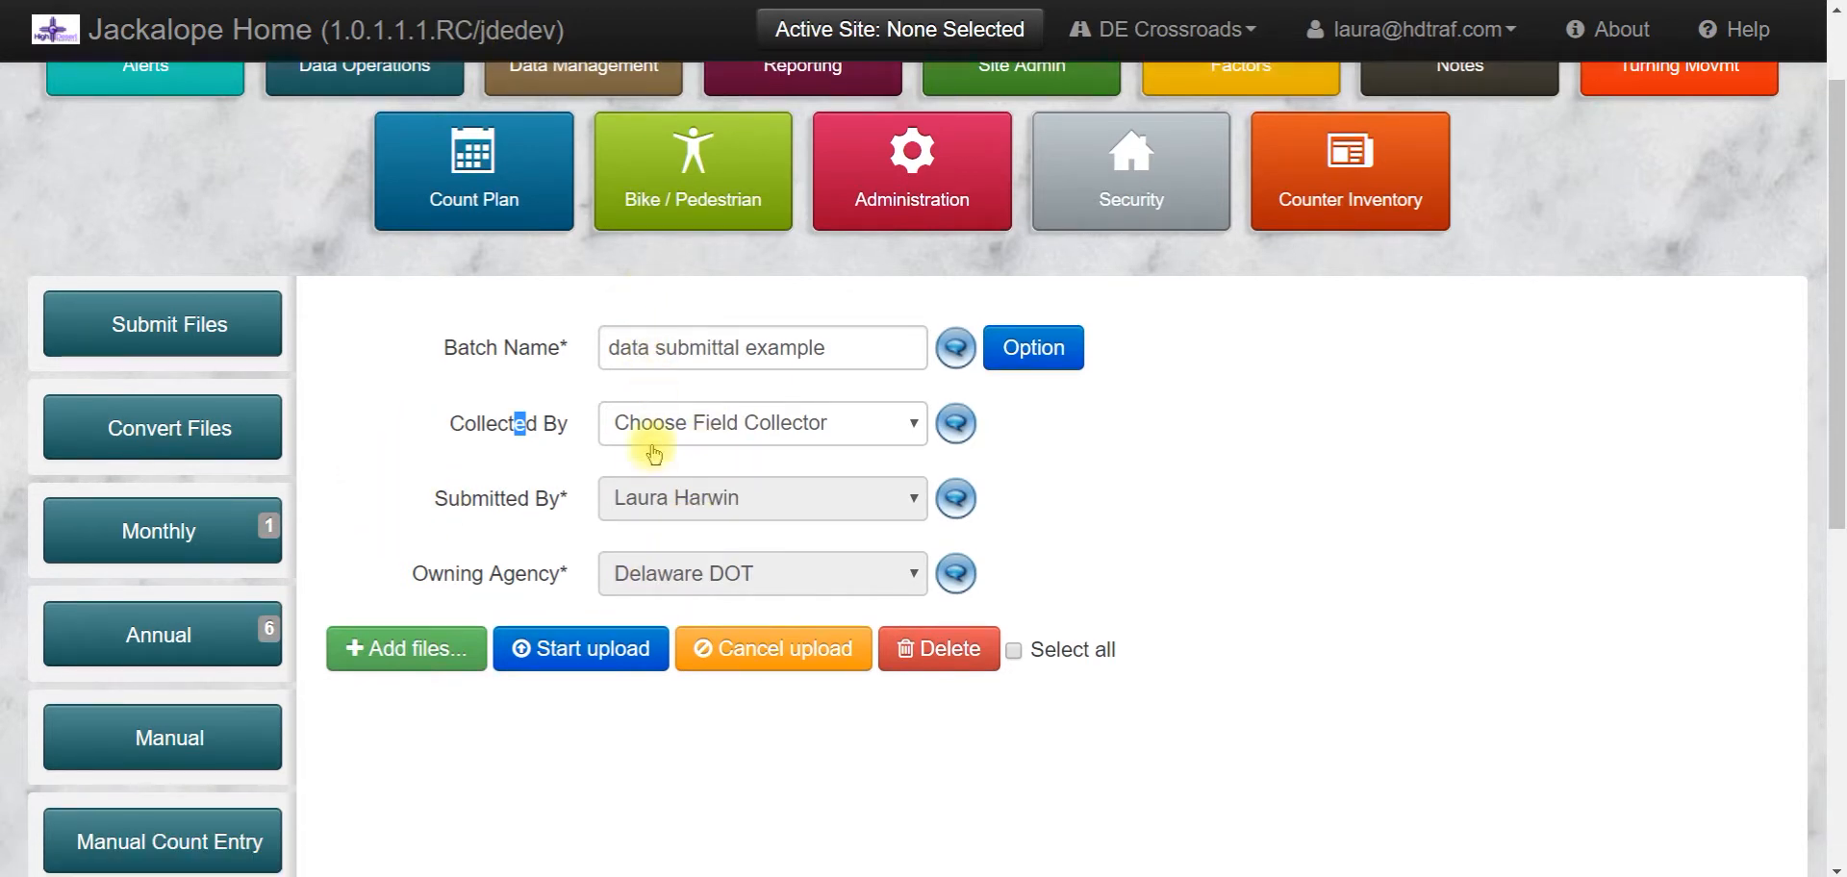
pyautogui.click(408, 662)
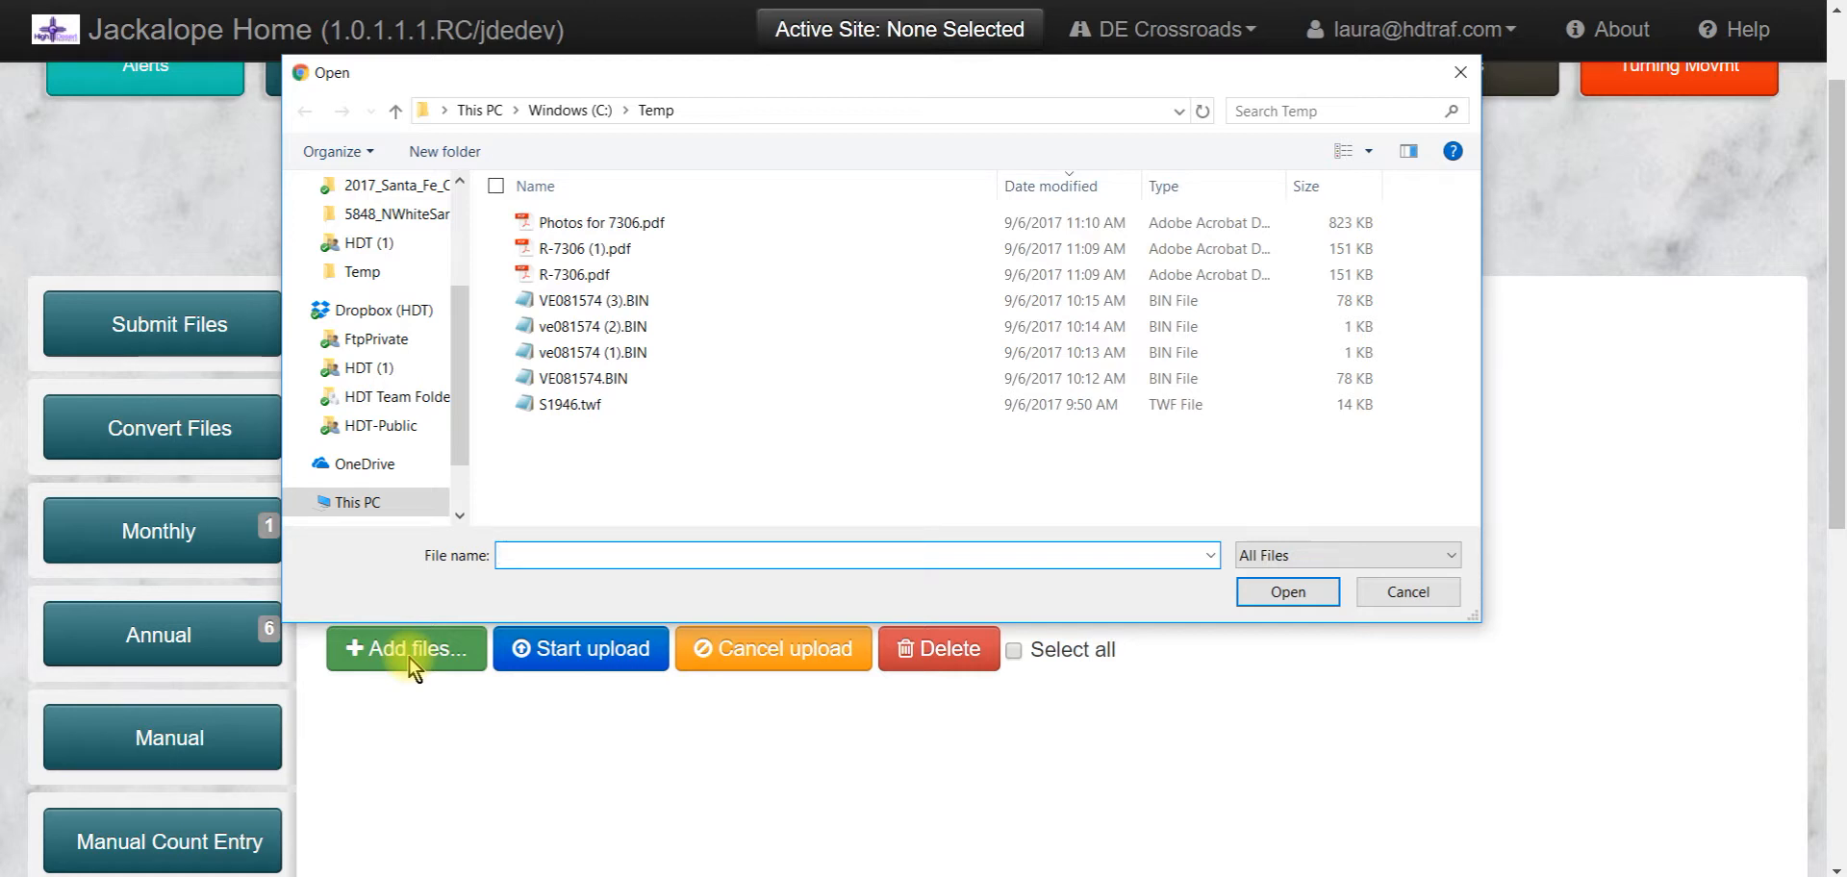
pyautogui.click(506, 402)
pyautogui.click(506, 380)
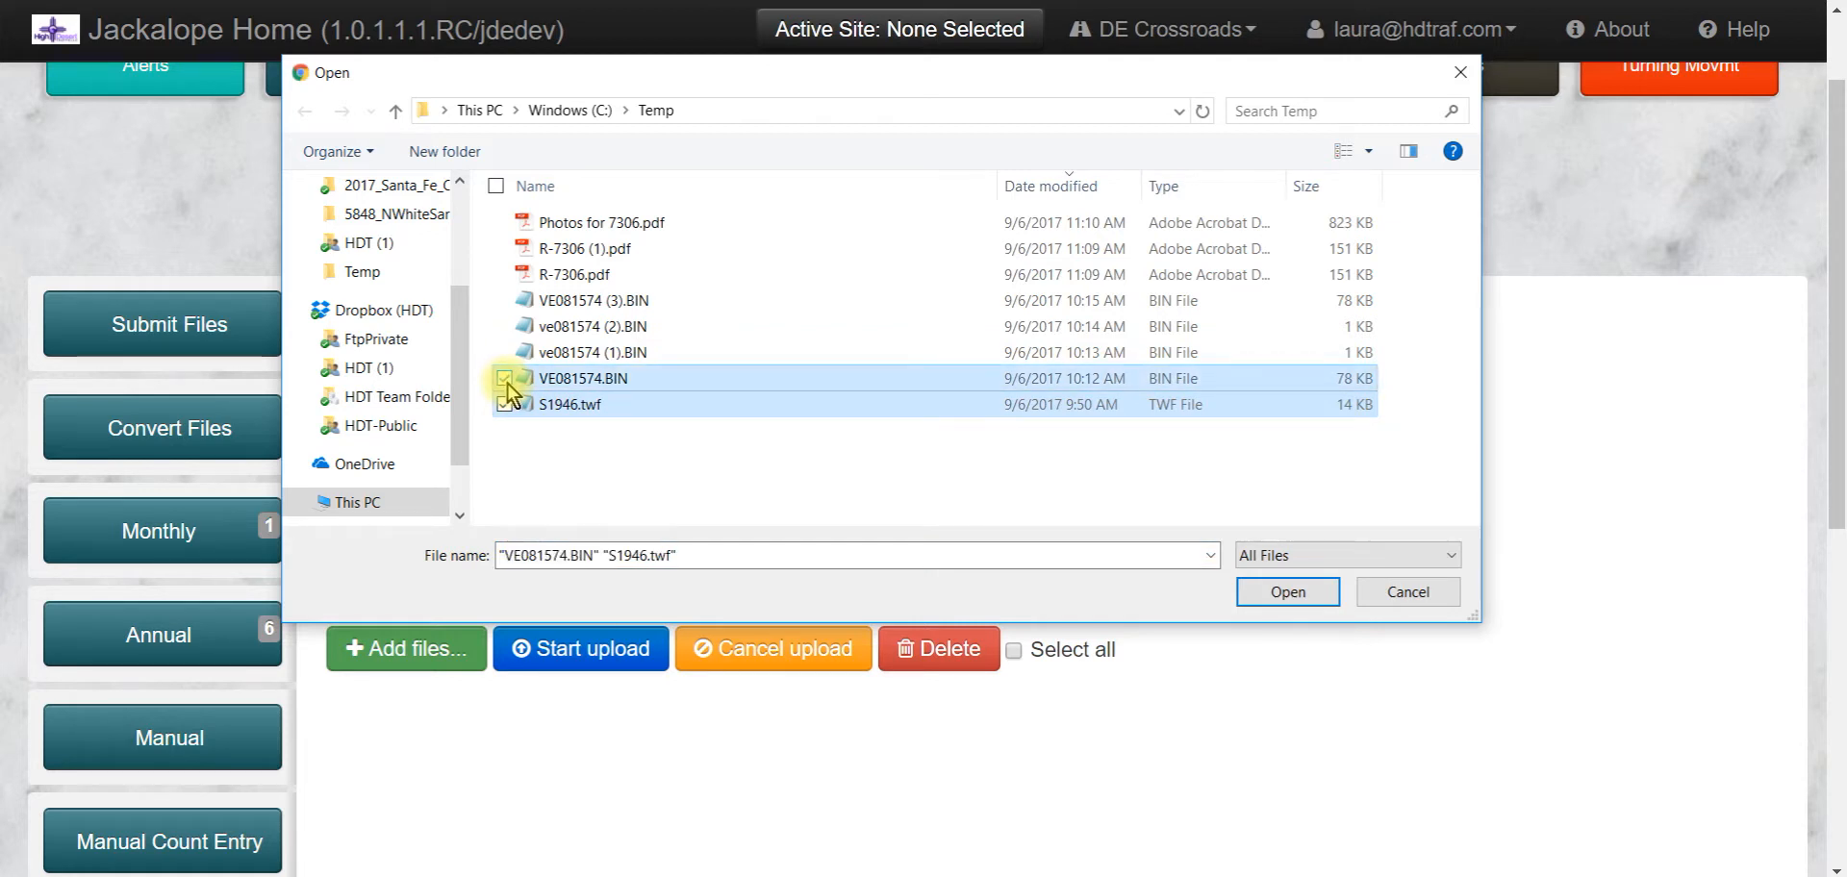
pyautogui.hotkey('ctrl', 'a')
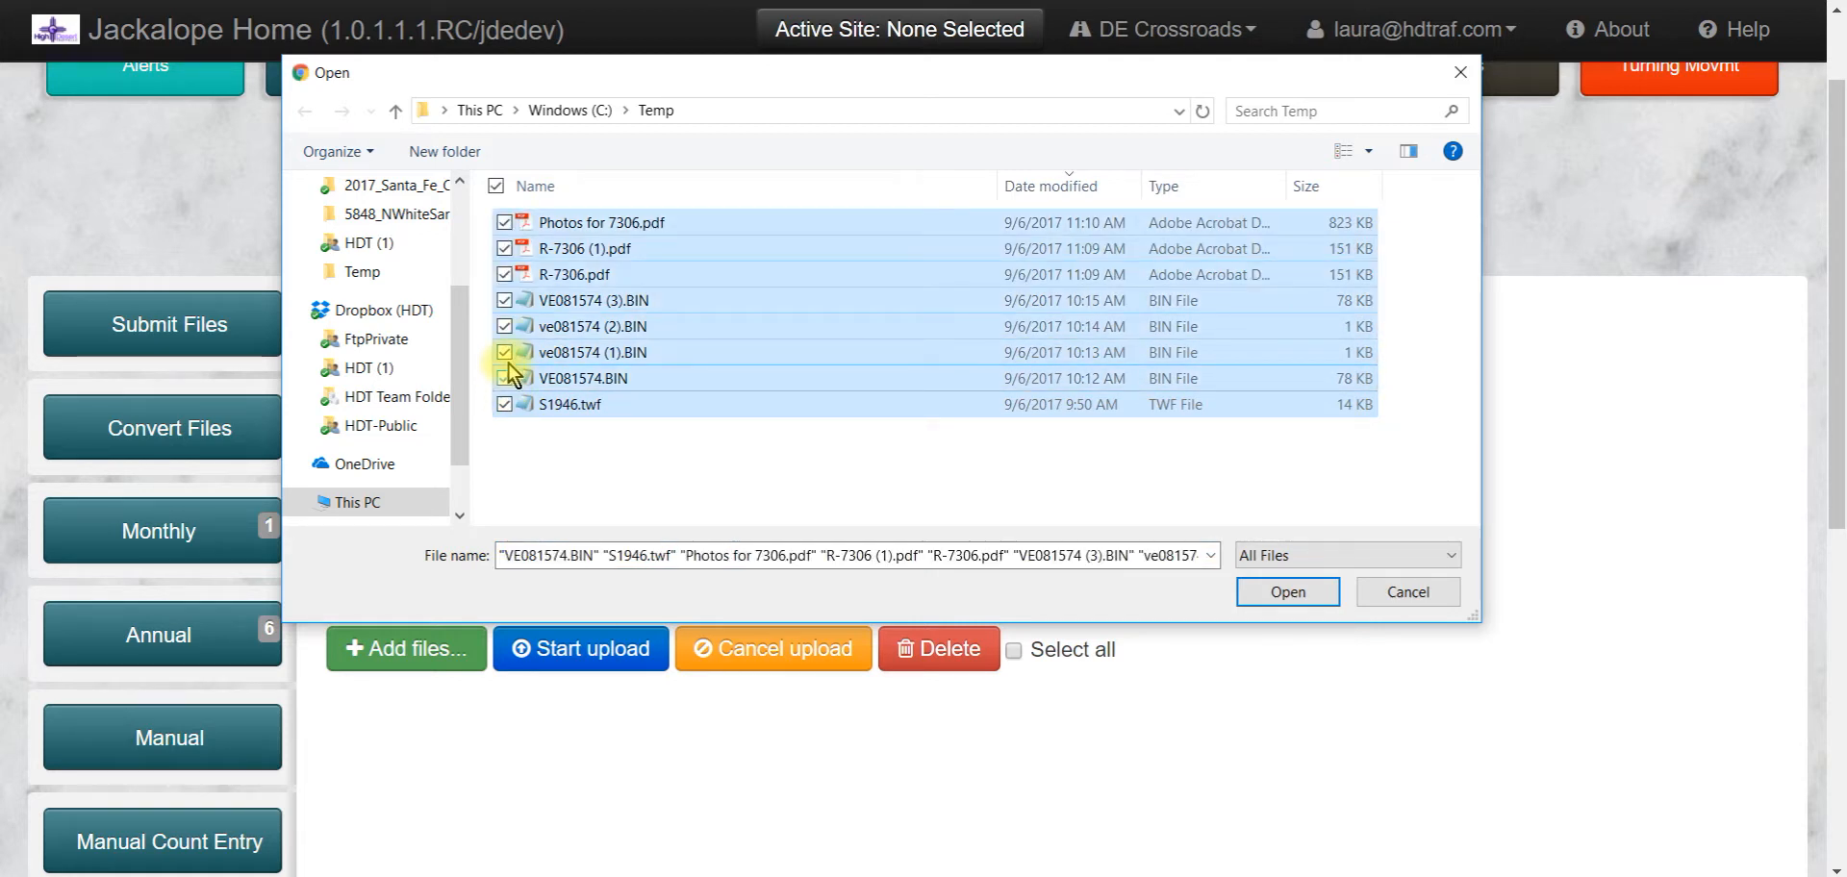
pyautogui.click(504, 222)
pyautogui.click(504, 248)
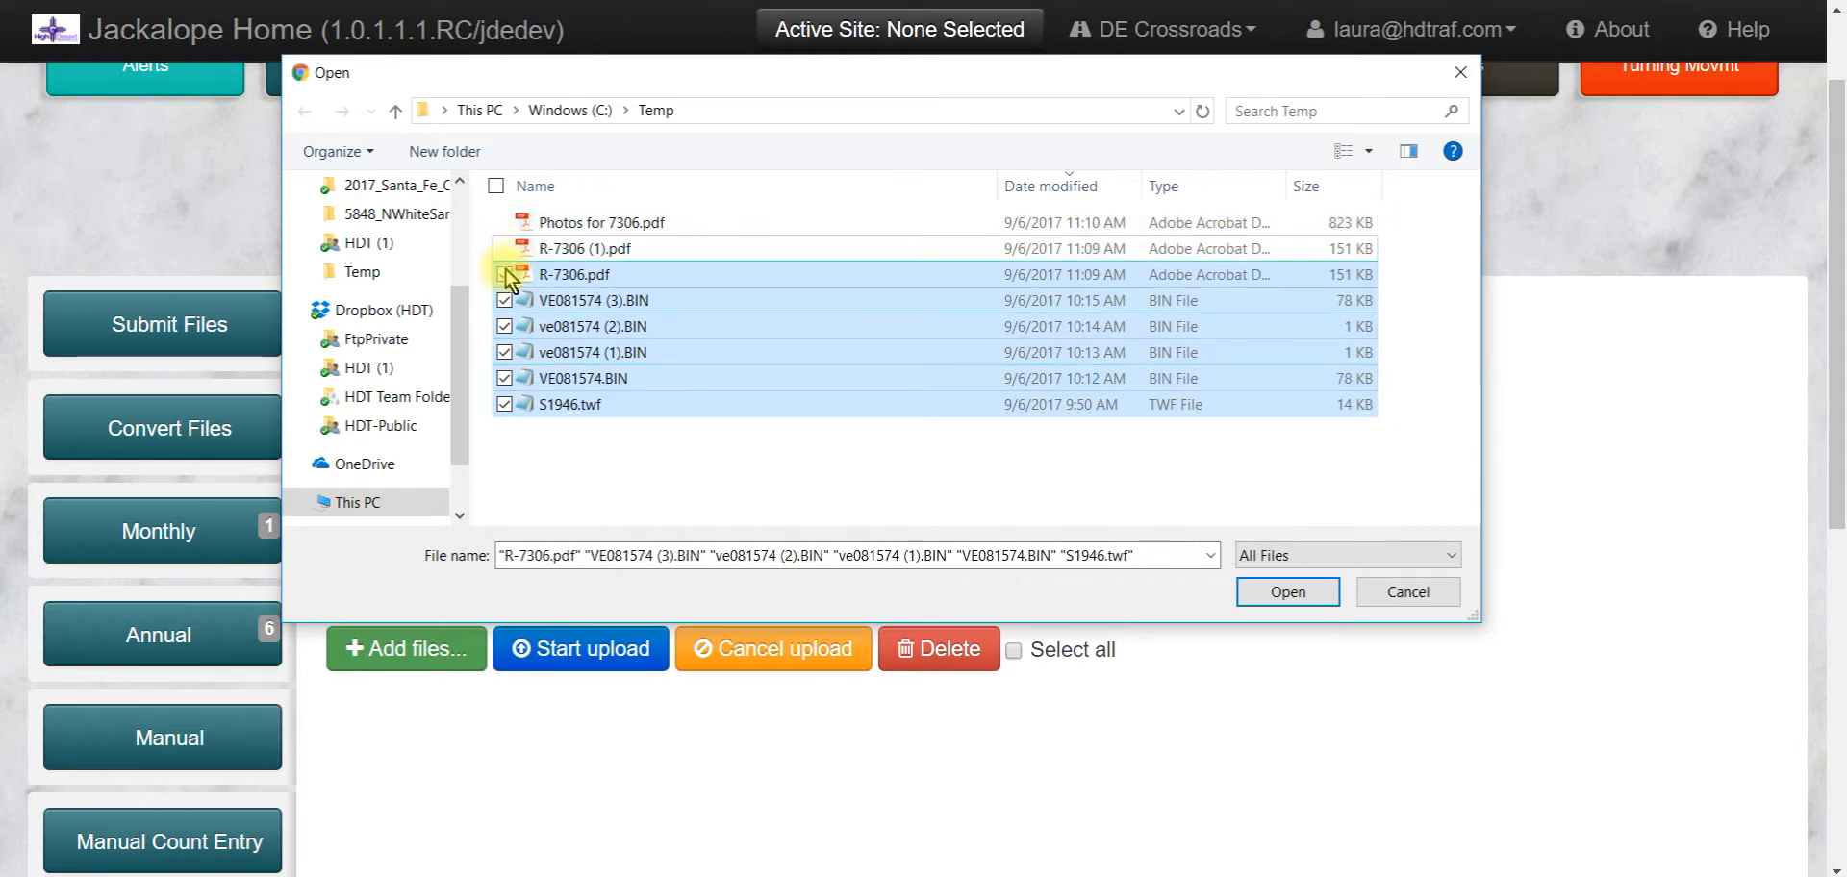
pyautogui.click(504, 274)
pyautogui.click(506, 300)
pyautogui.click(506, 321)
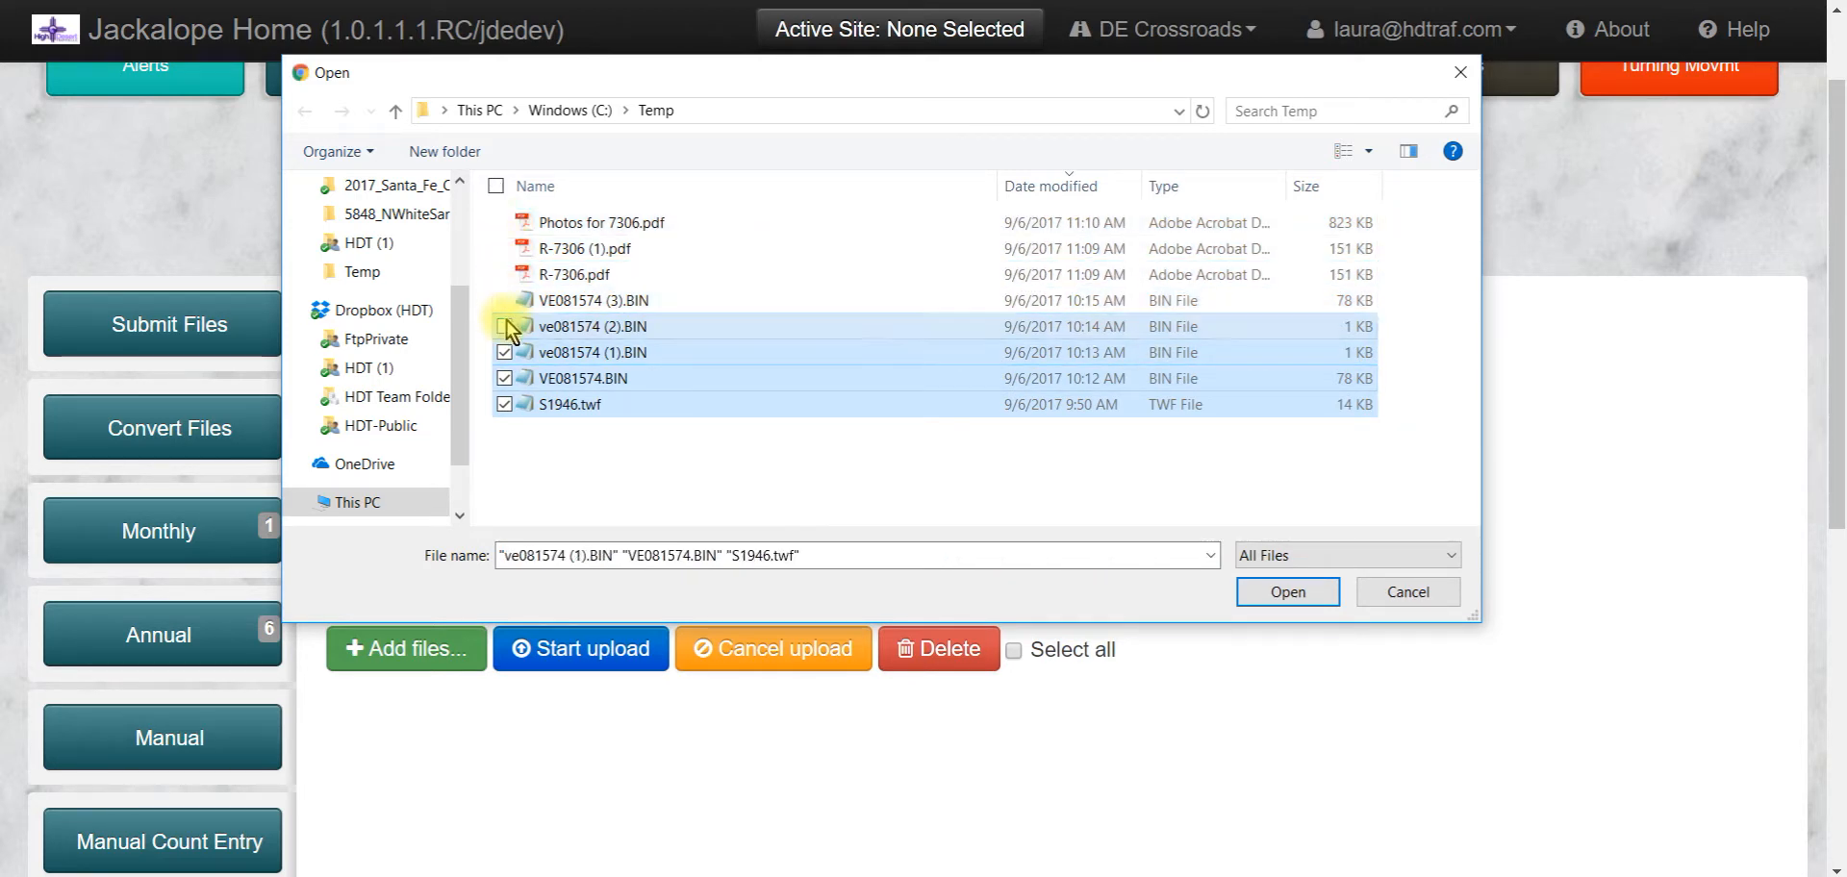
pyautogui.click(506, 302)
pyautogui.click(506, 325)
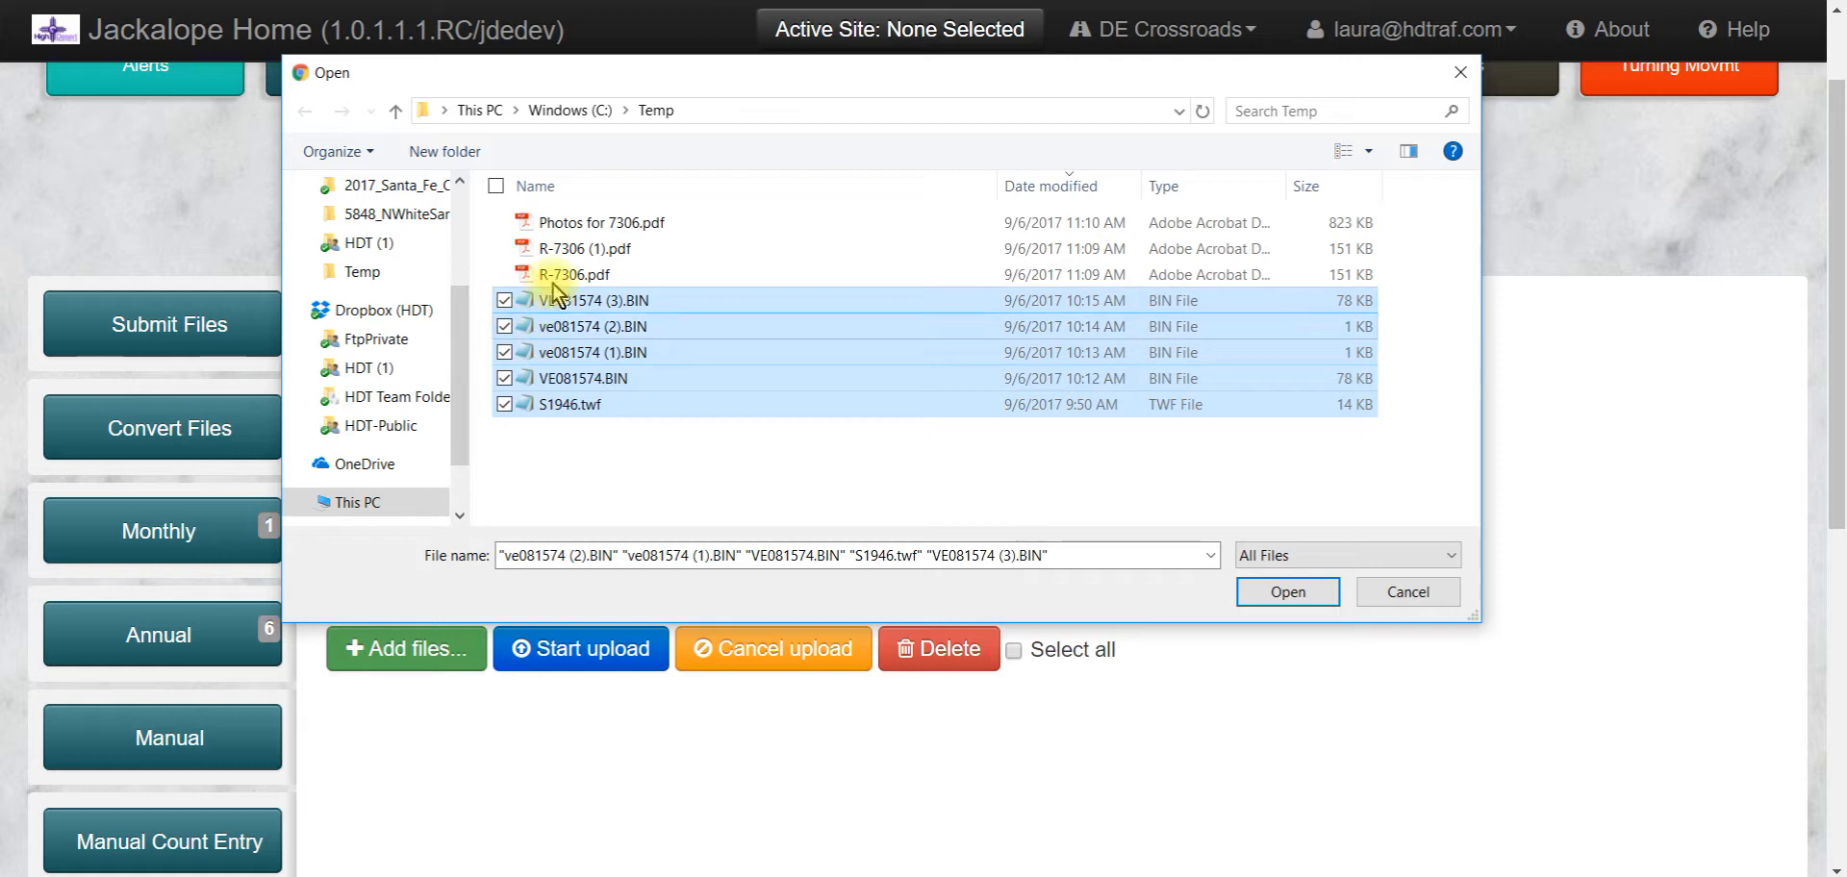
pyautogui.click(1312, 592)
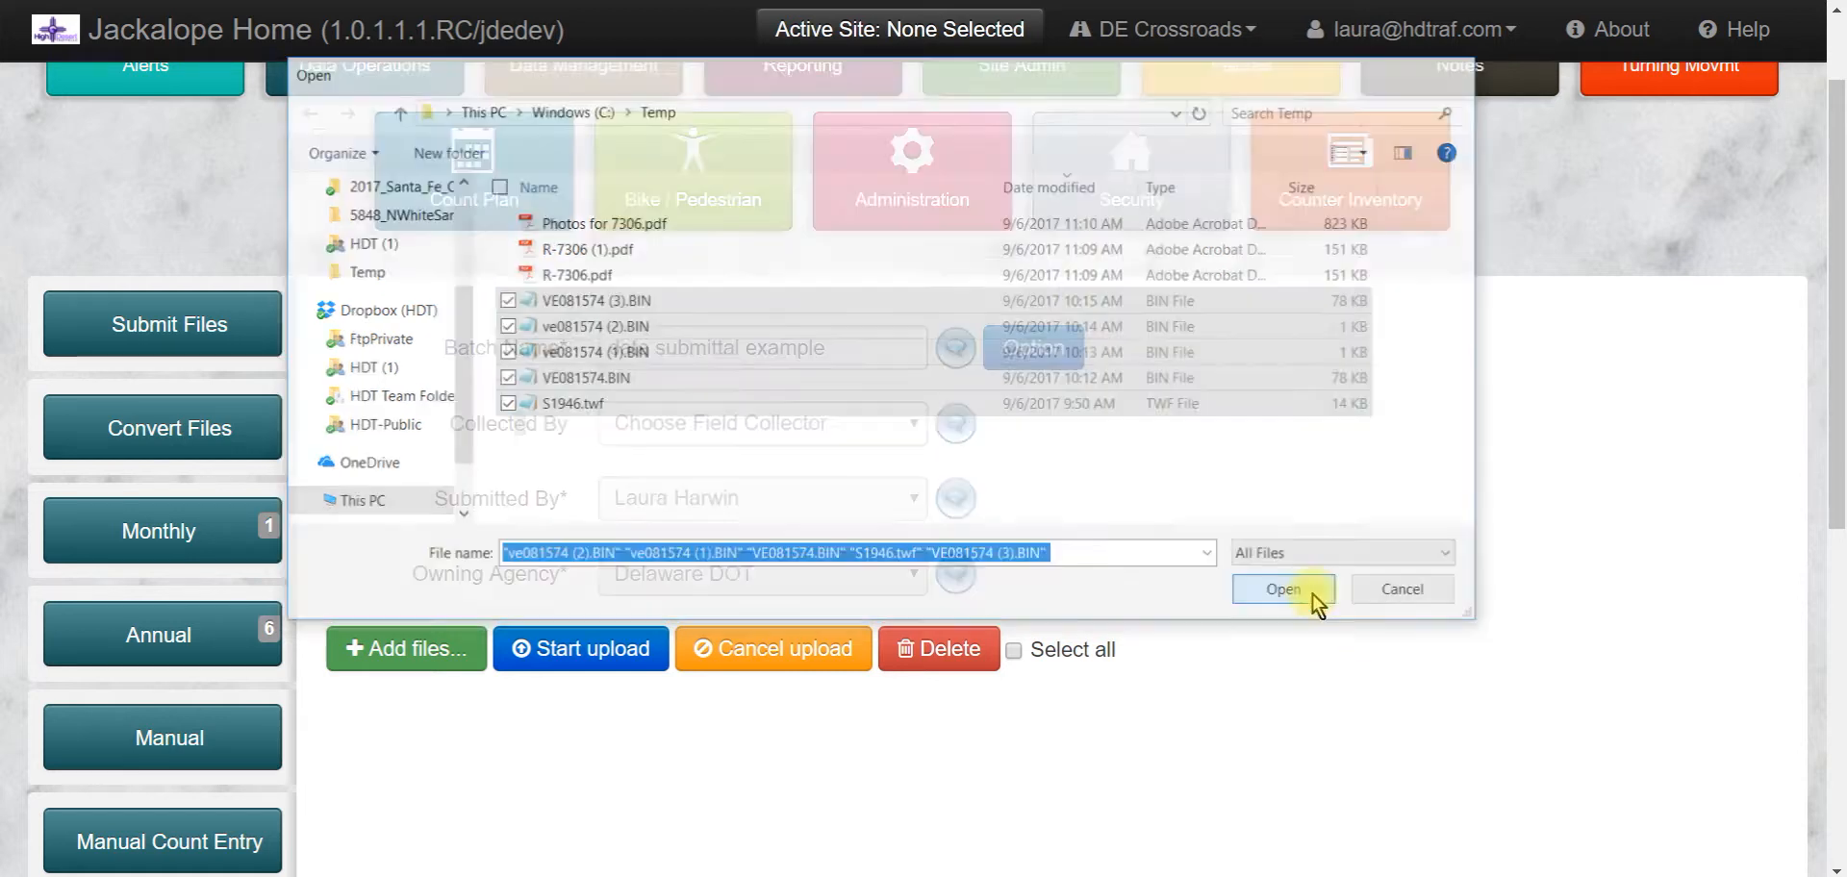
# Step: Add hrly_volume_report_ver1 (1).pdf, hrly_volume_report_ver1 (2).pdf and hrly_volume_report_verA.pdf from the Report_testing folder to the batch
pyautogui.scroll(-3, 1293, 575)
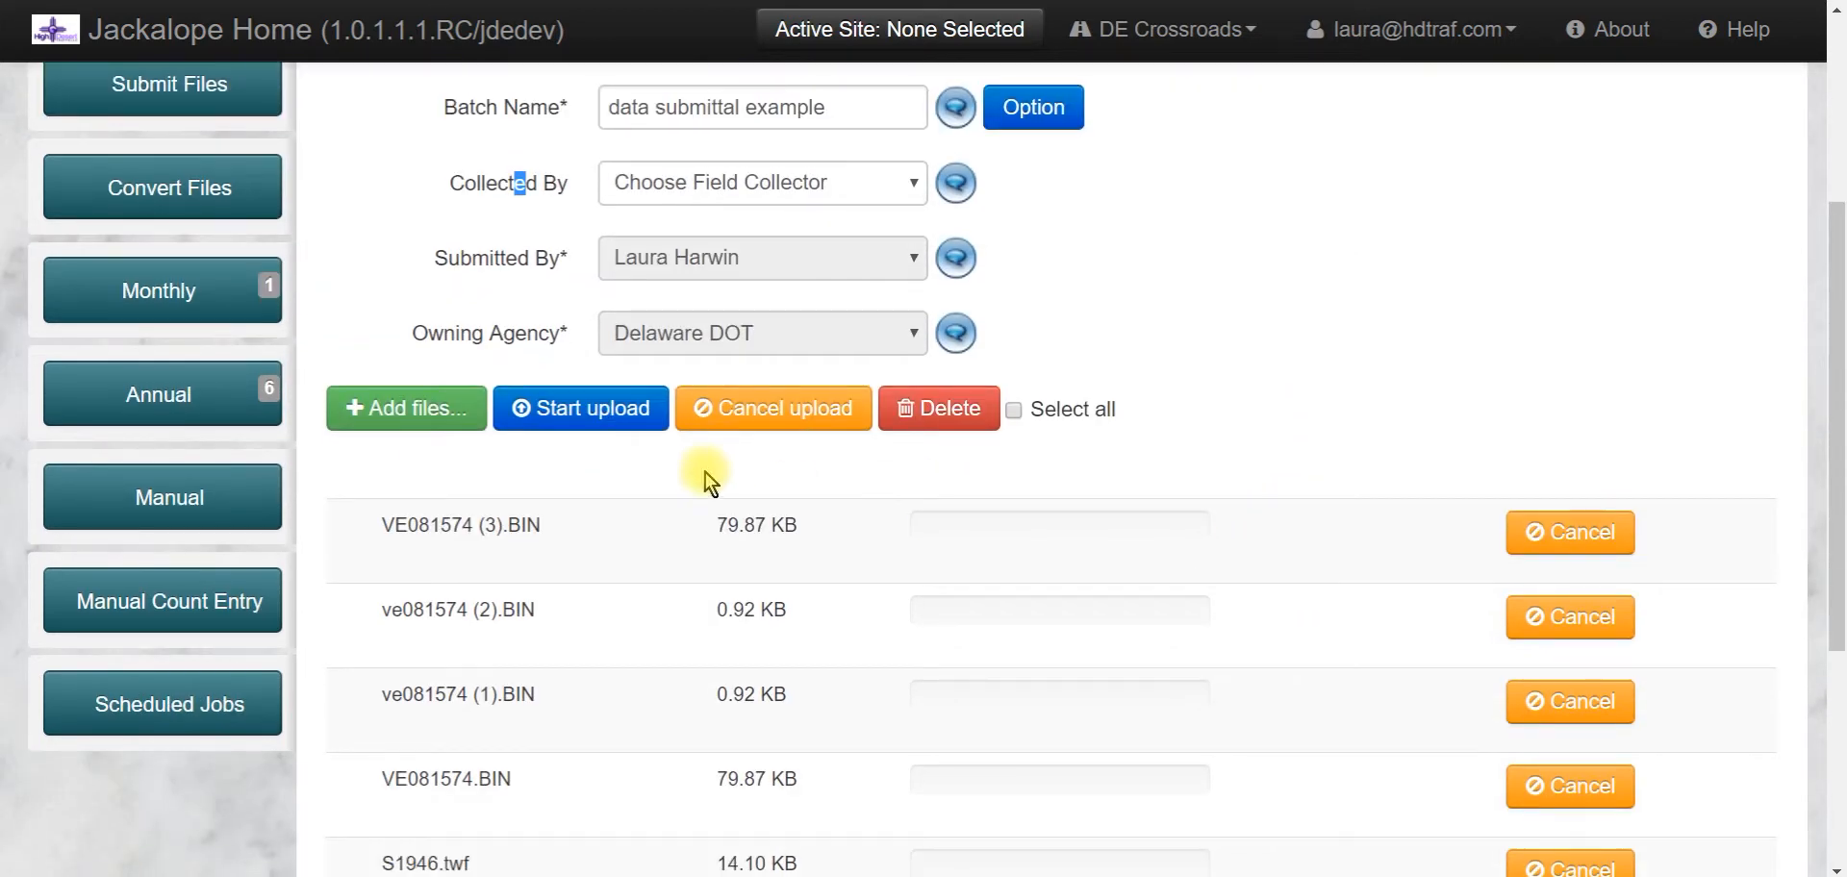
pyautogui.click(437, 419)
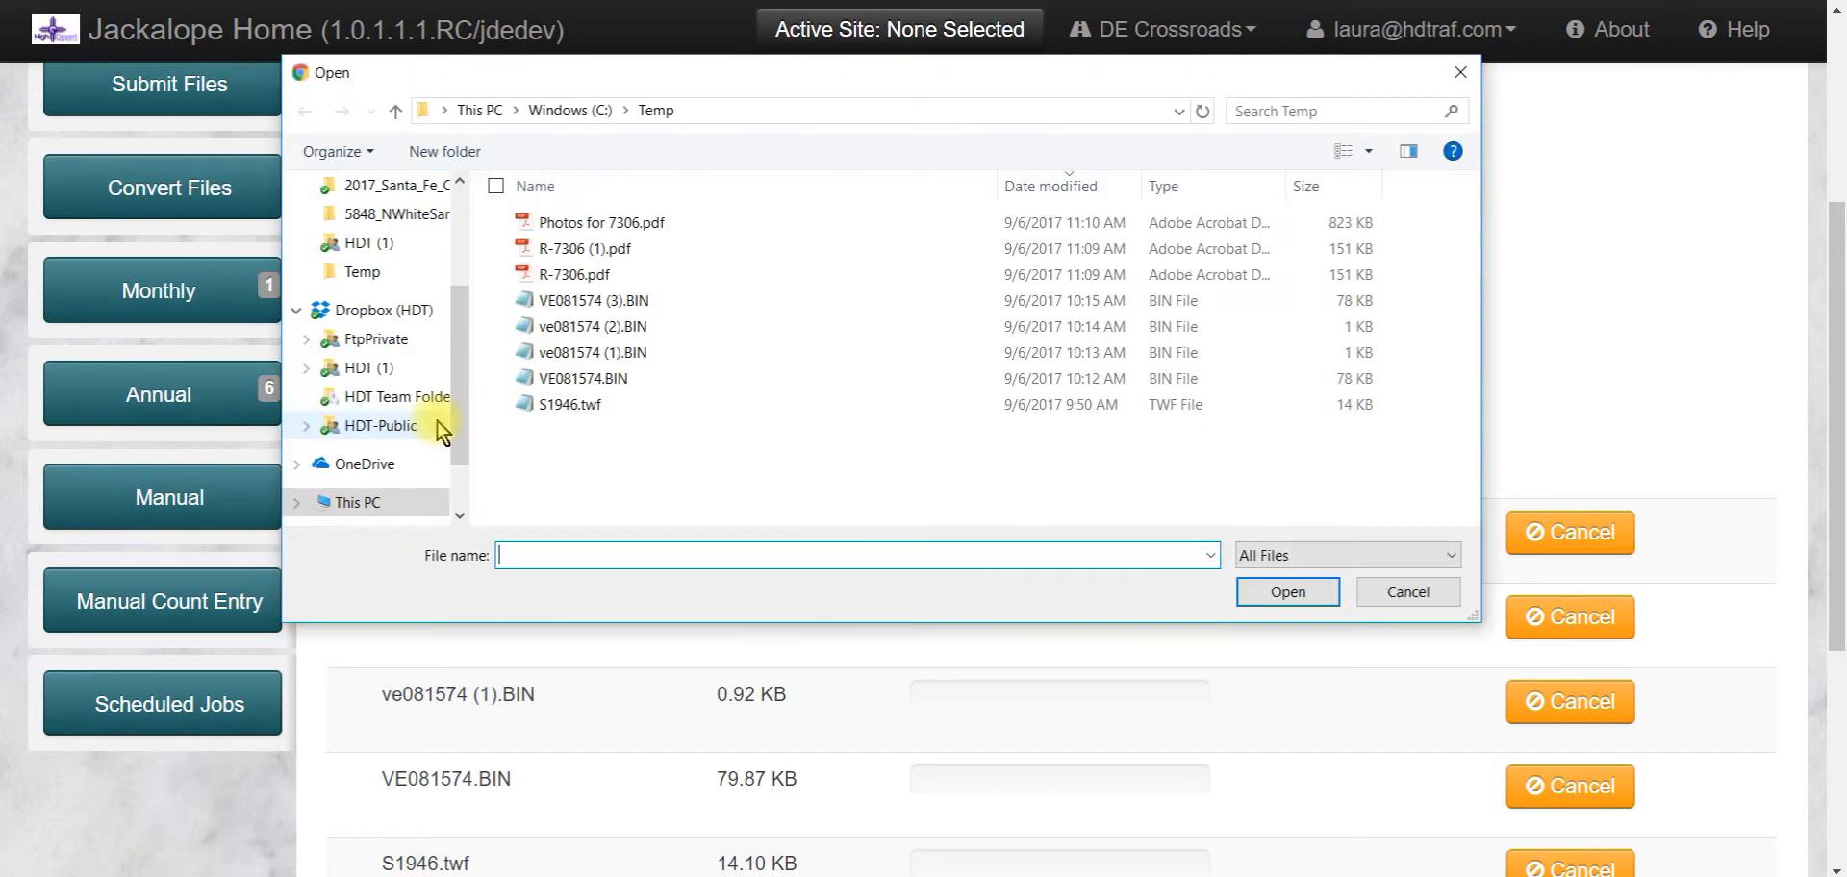
pyautogui.click(570, 110)
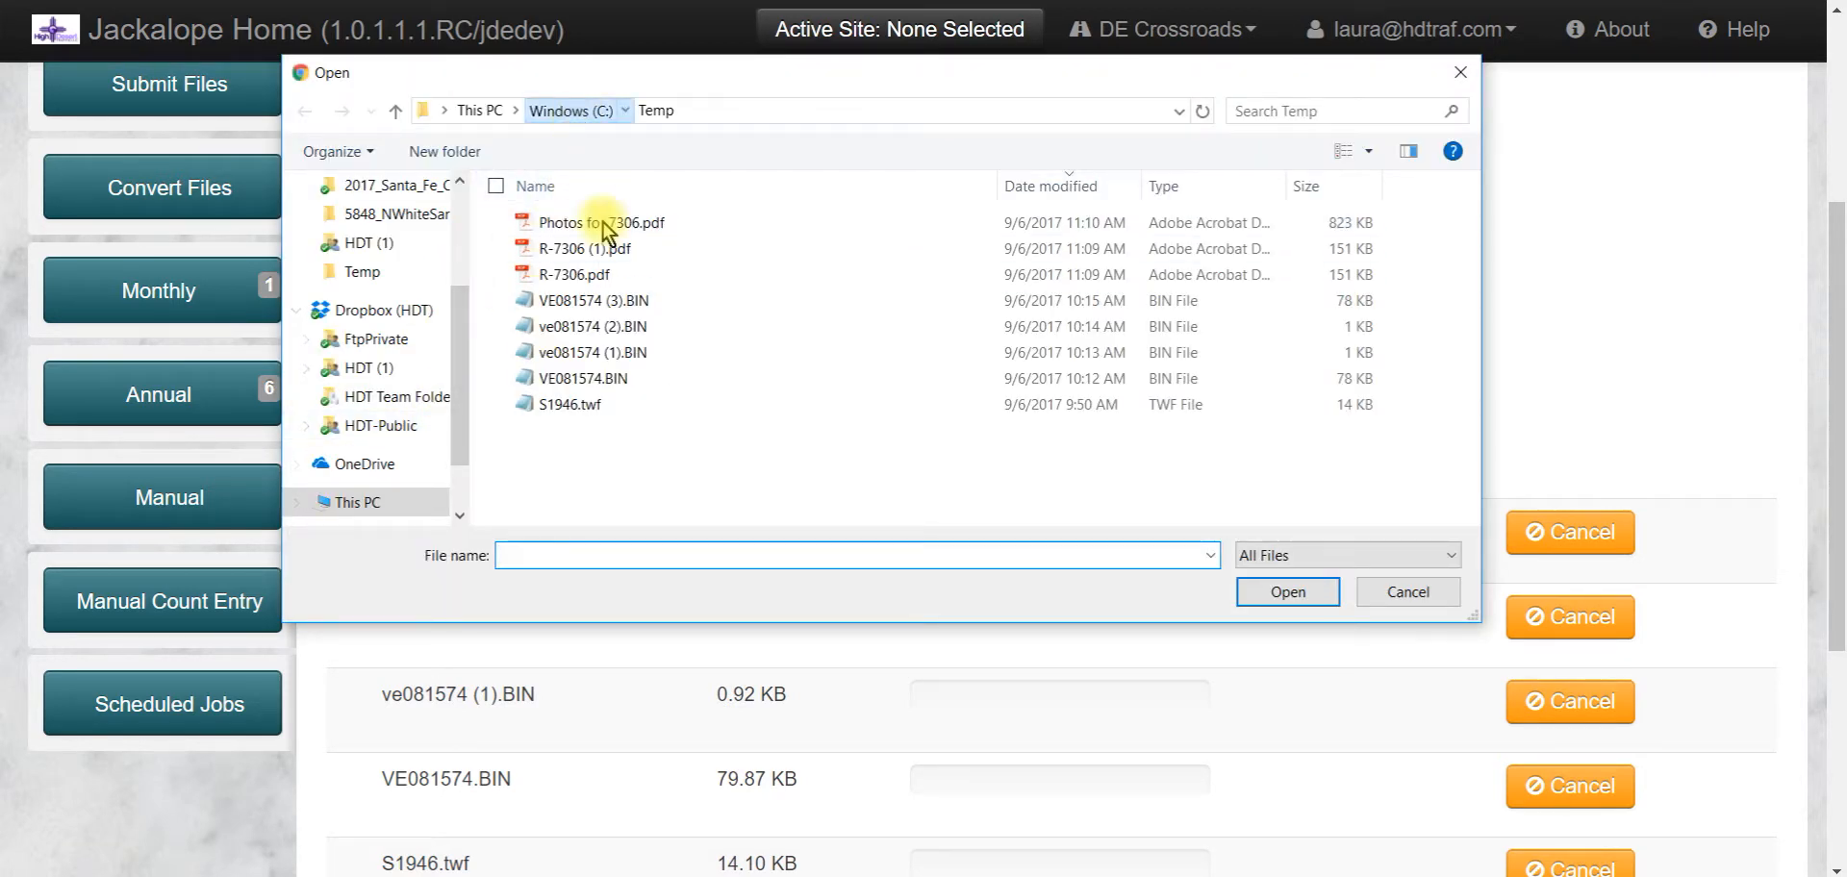
pyautogui.doubleClick(599, 382)
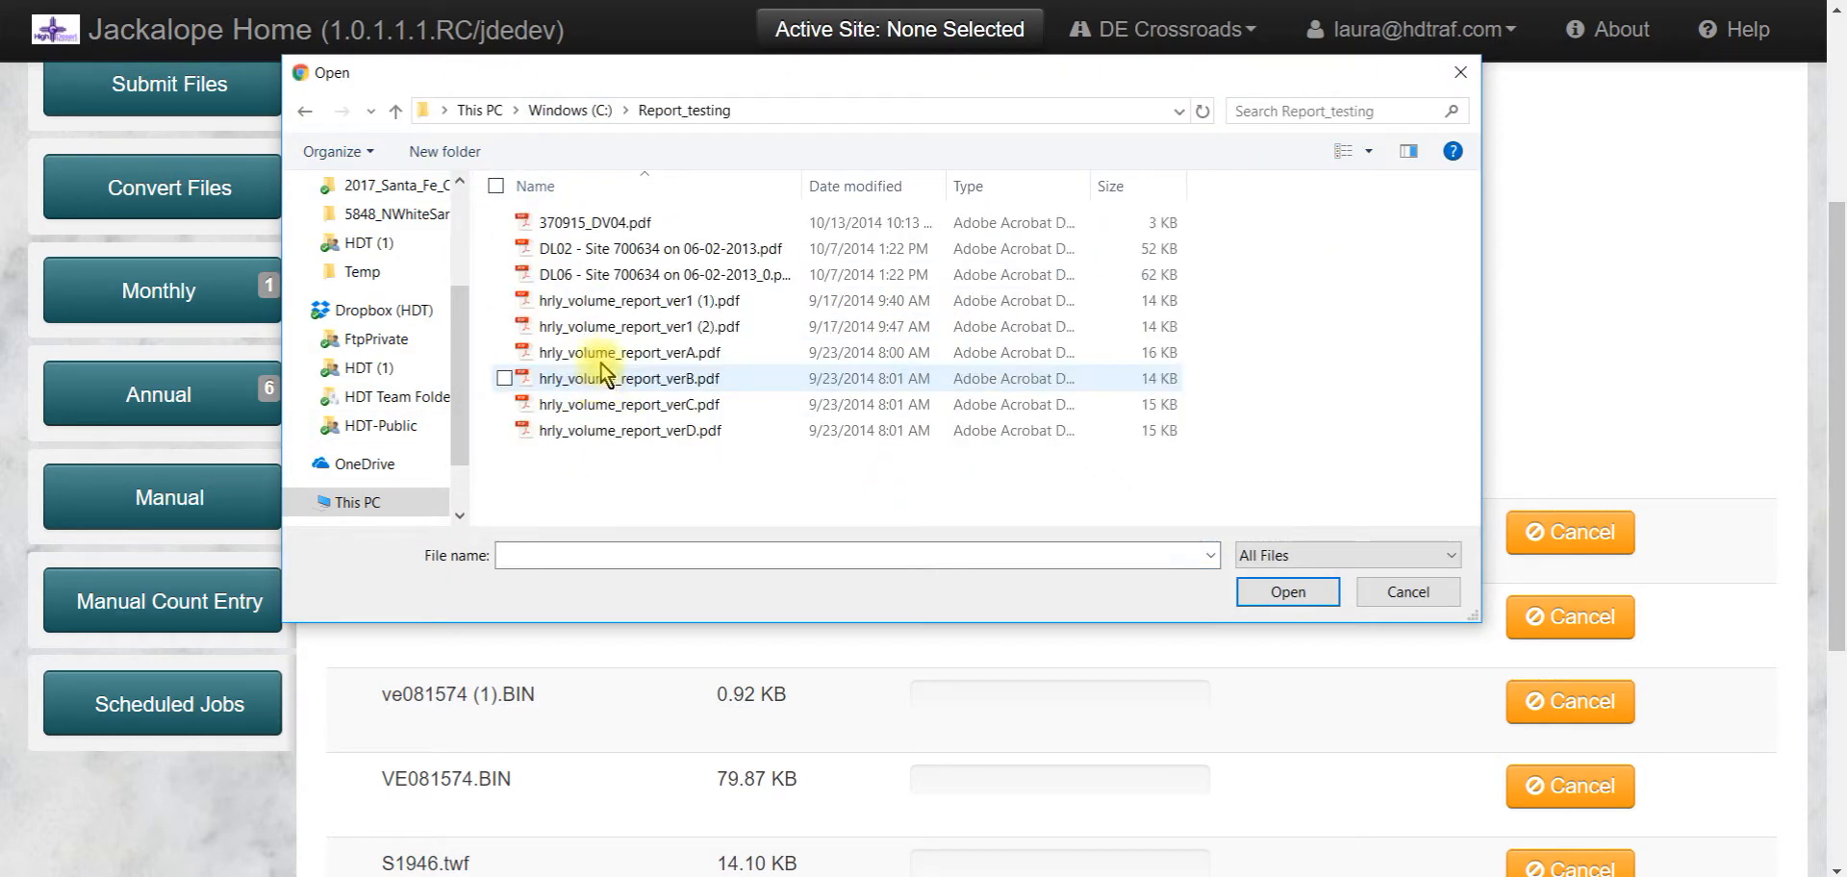
pyautogui.click(588, 302)
pyautogui.click(504, 326)
pyautogui.click(504, 352)
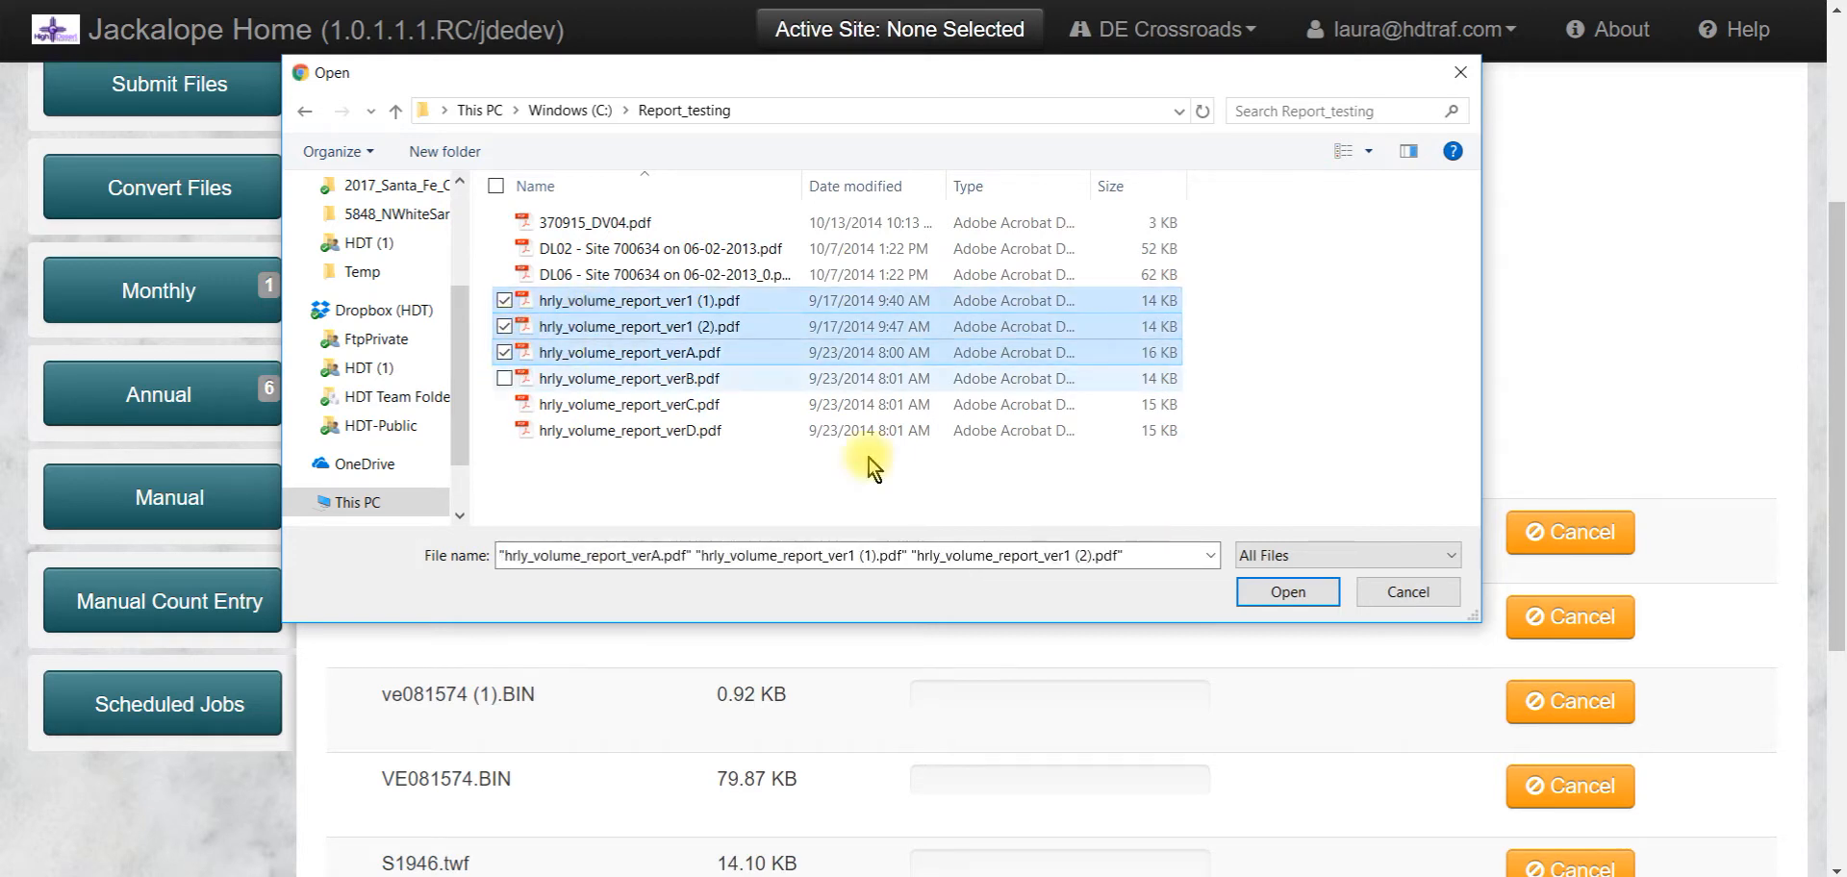
pyautogui.click(1250, 589)
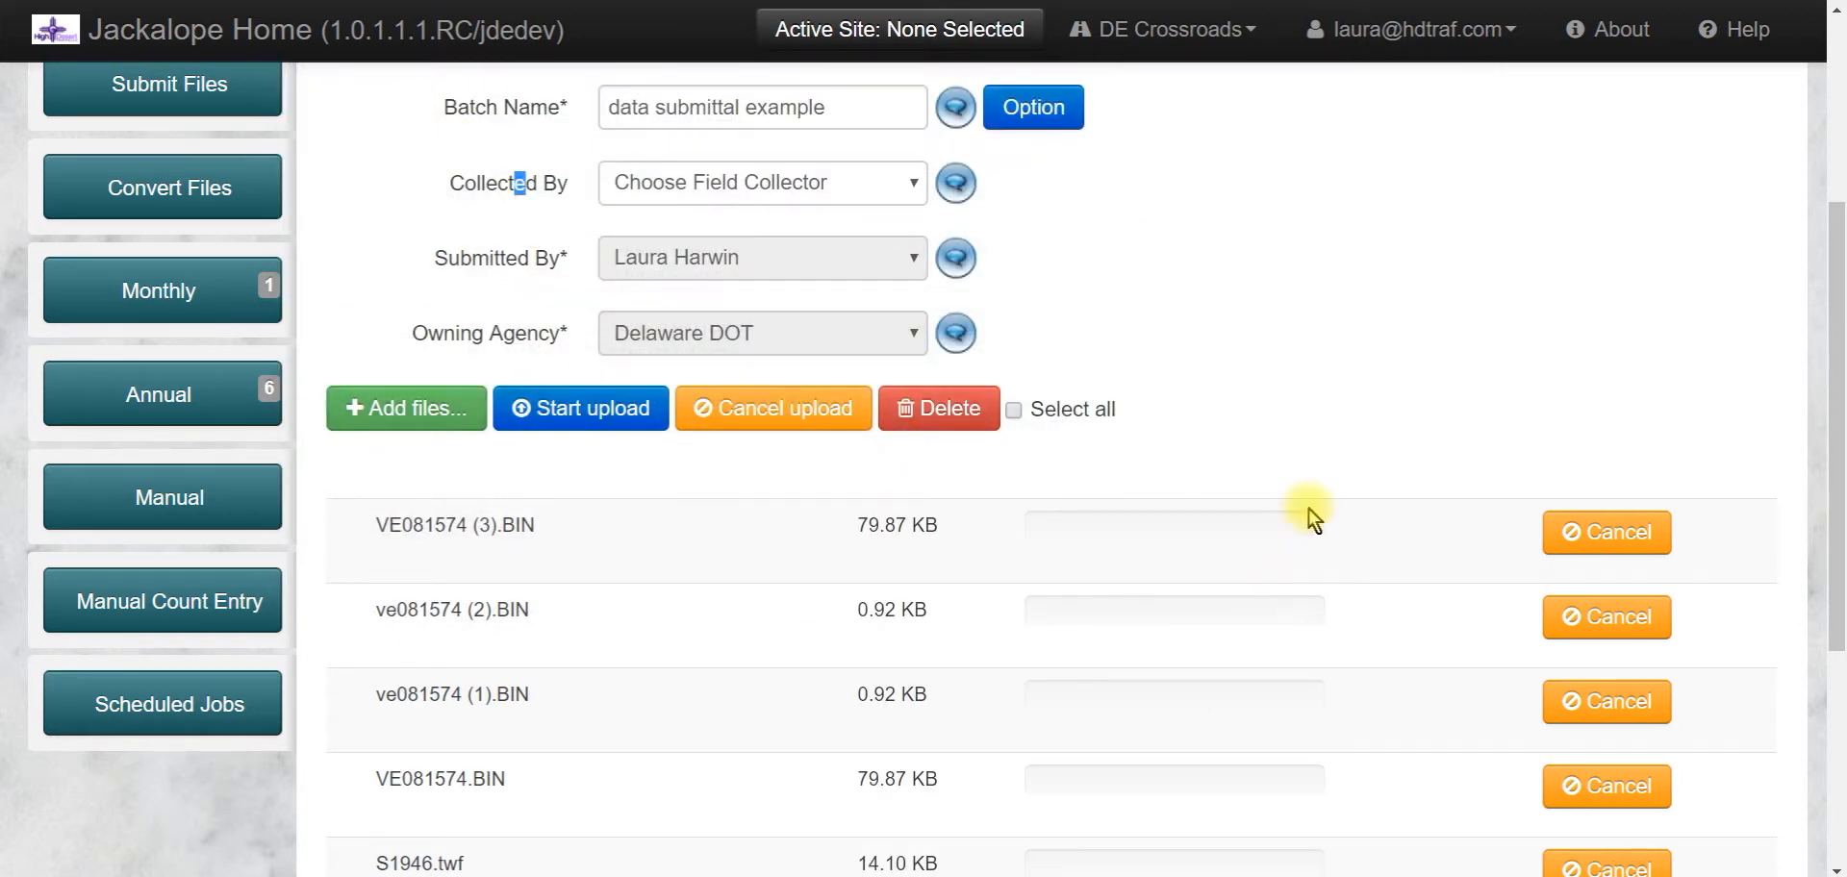
# Step: Remove the three hrly_volume_report PDF files from the upload list
pyautogui.scroll(-1, 754, 612)
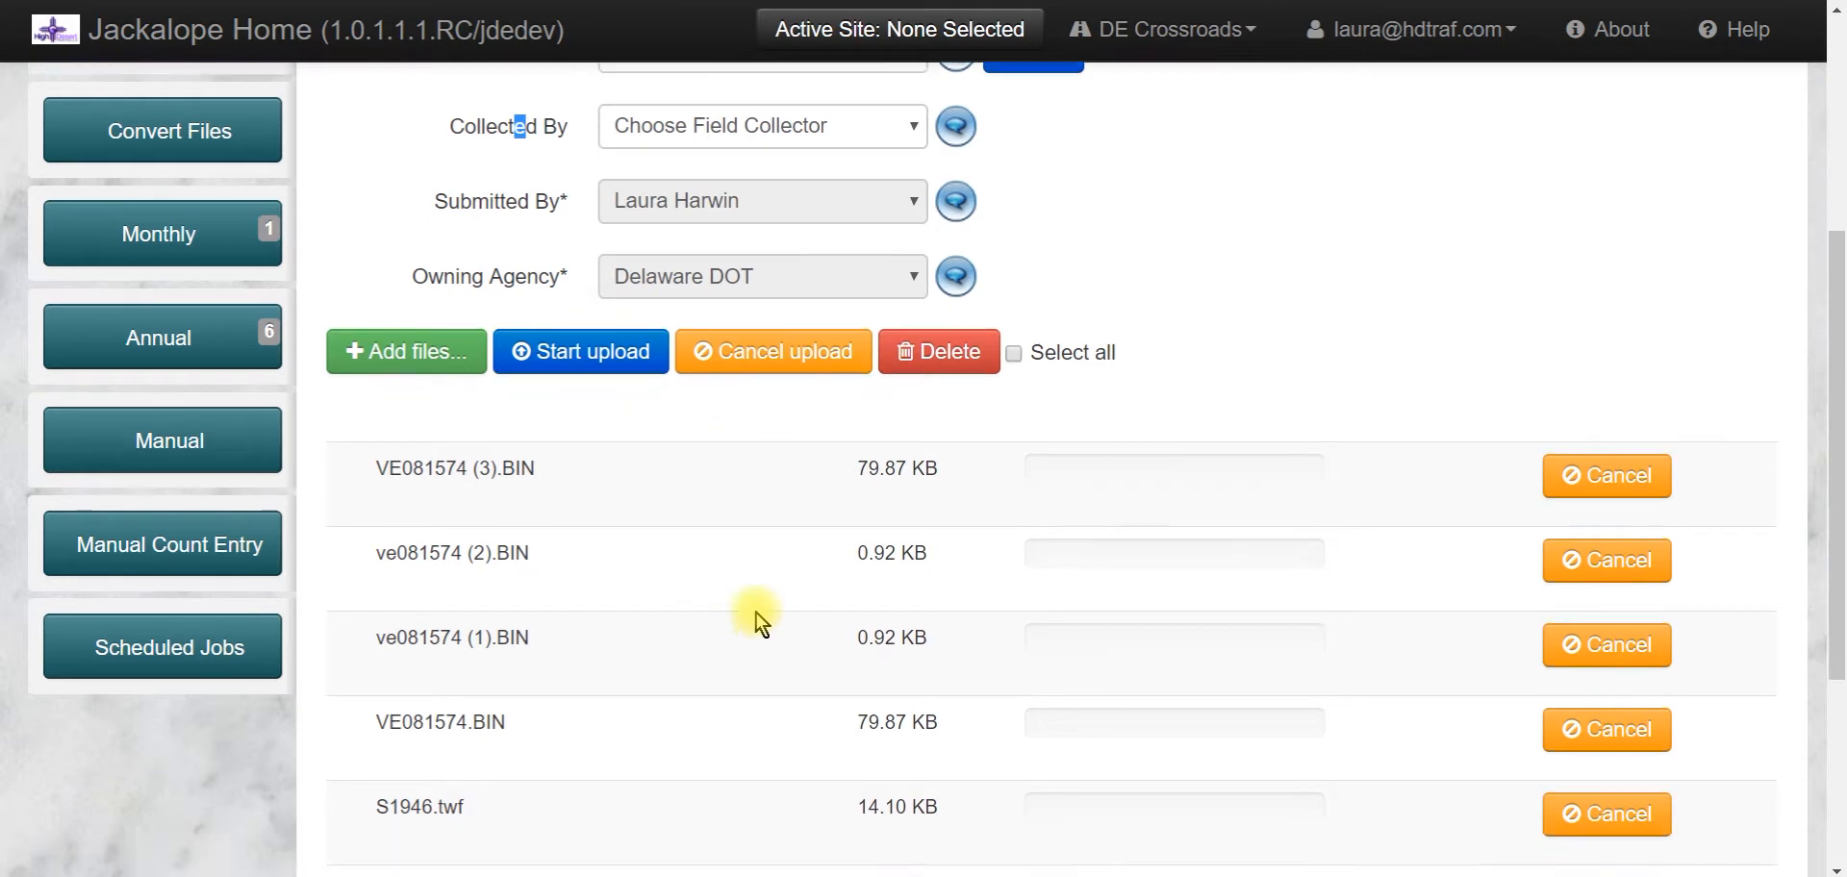
pyautogui.scroll(-4, 755, 610)
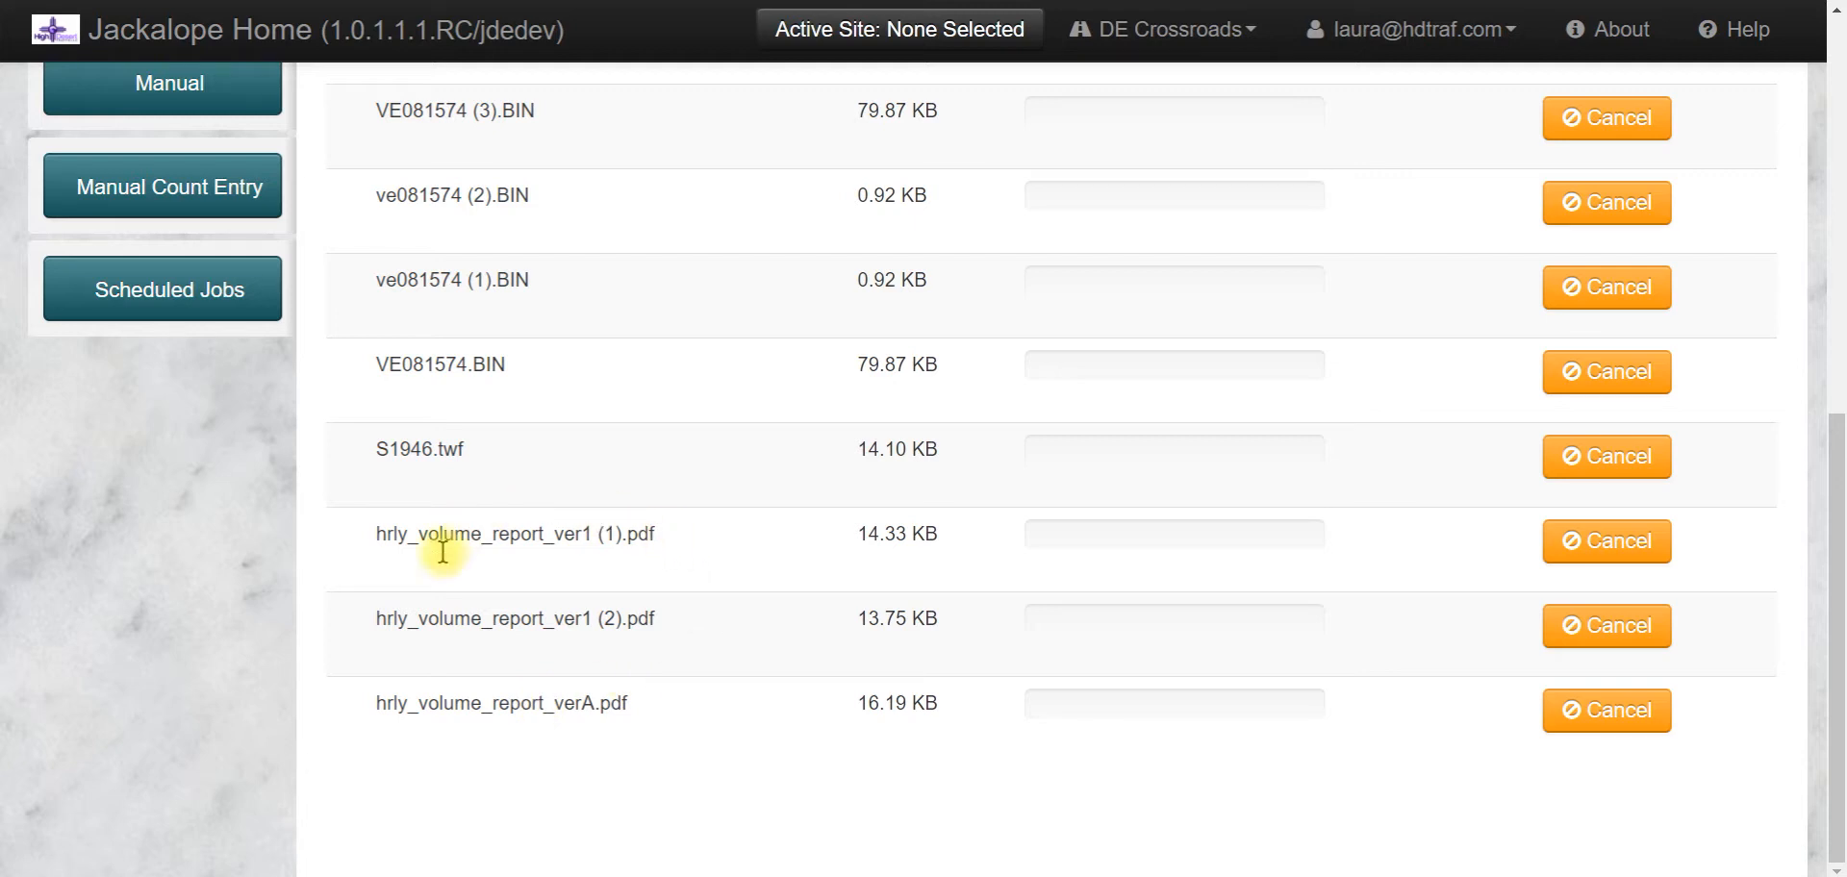
pyautogui.click(1619, 717)
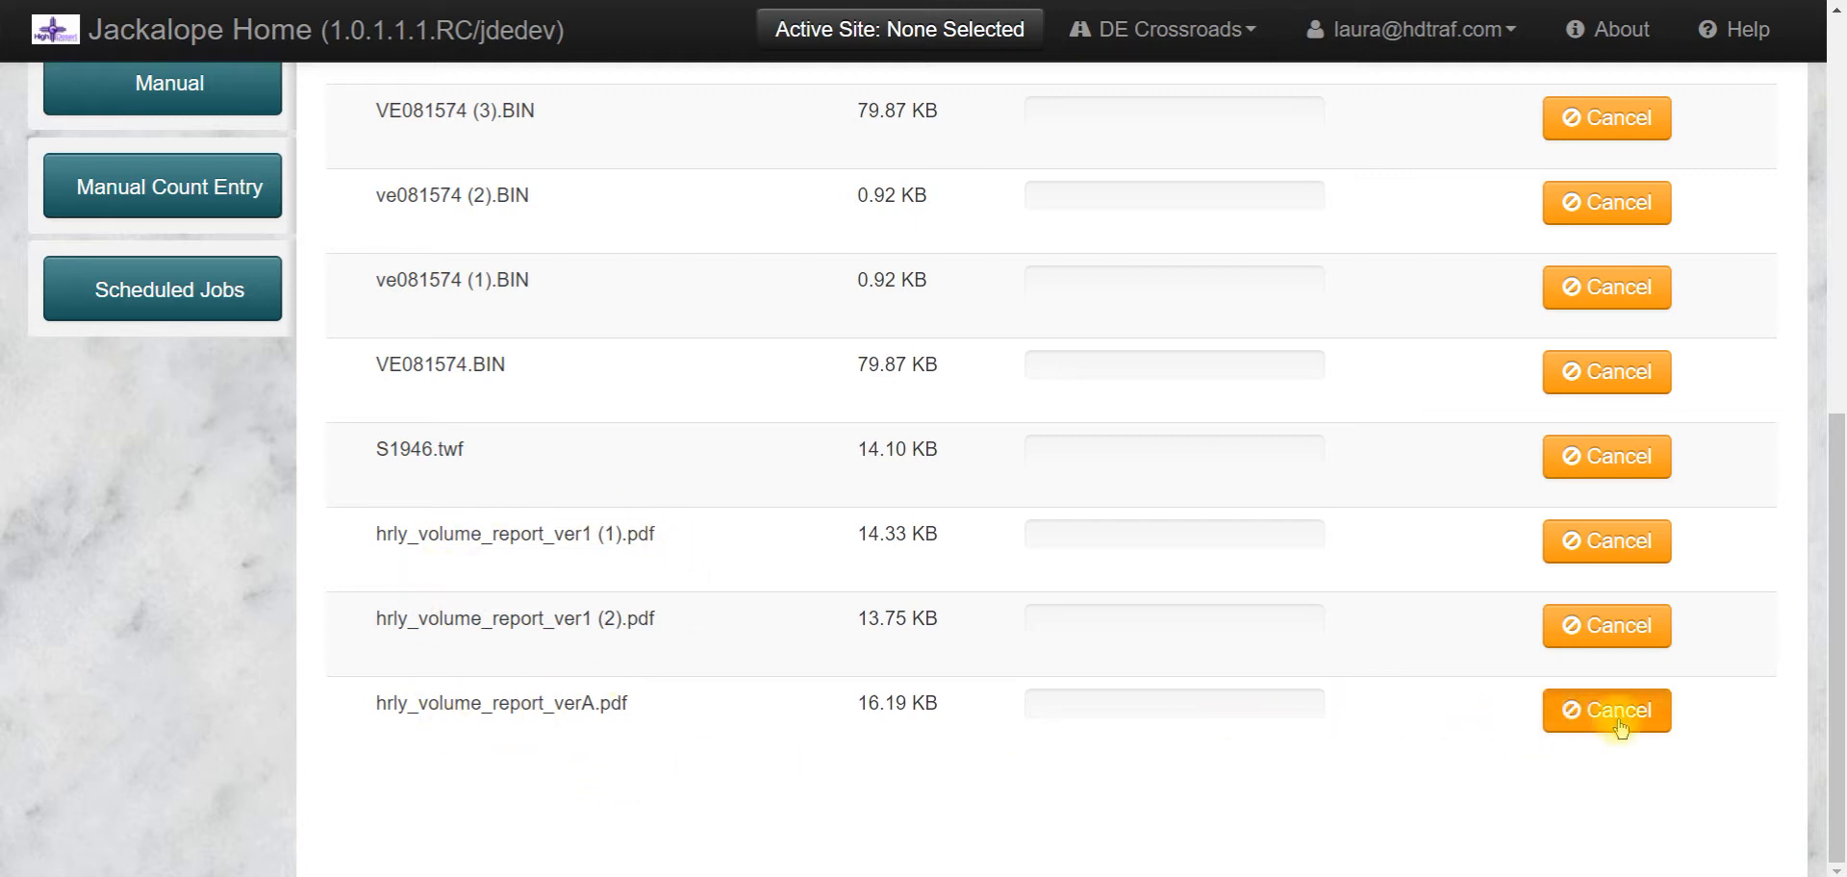
pyautogui.click(1616, 637)
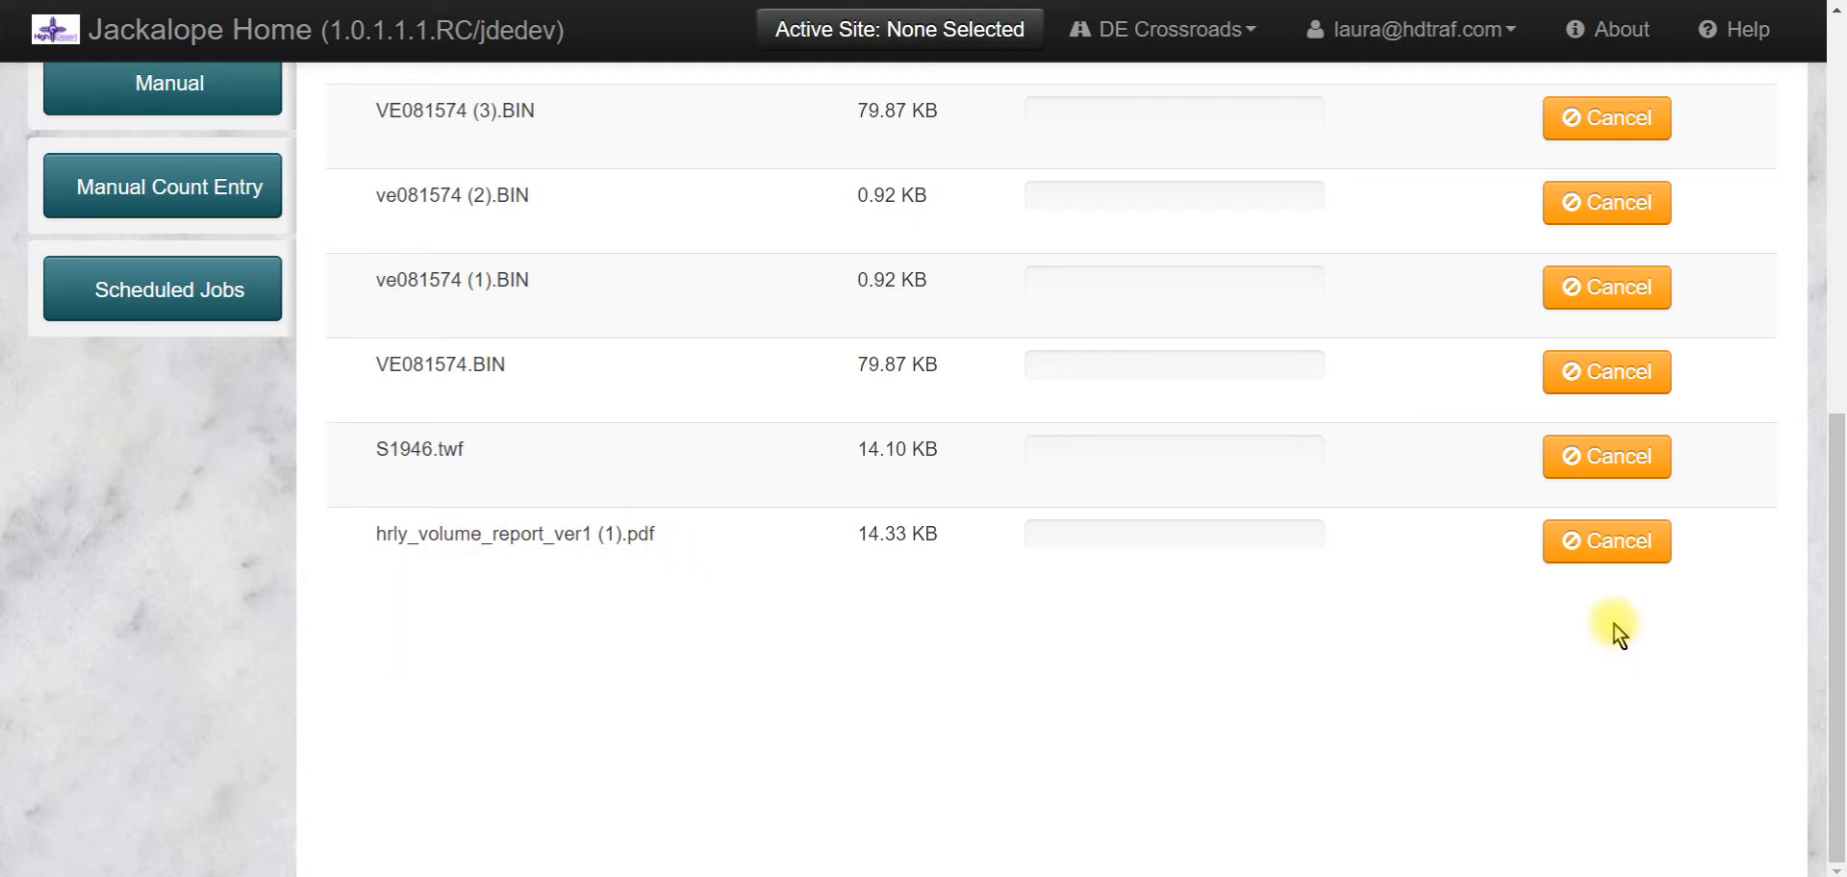
pyautogui.click(1601, 541)
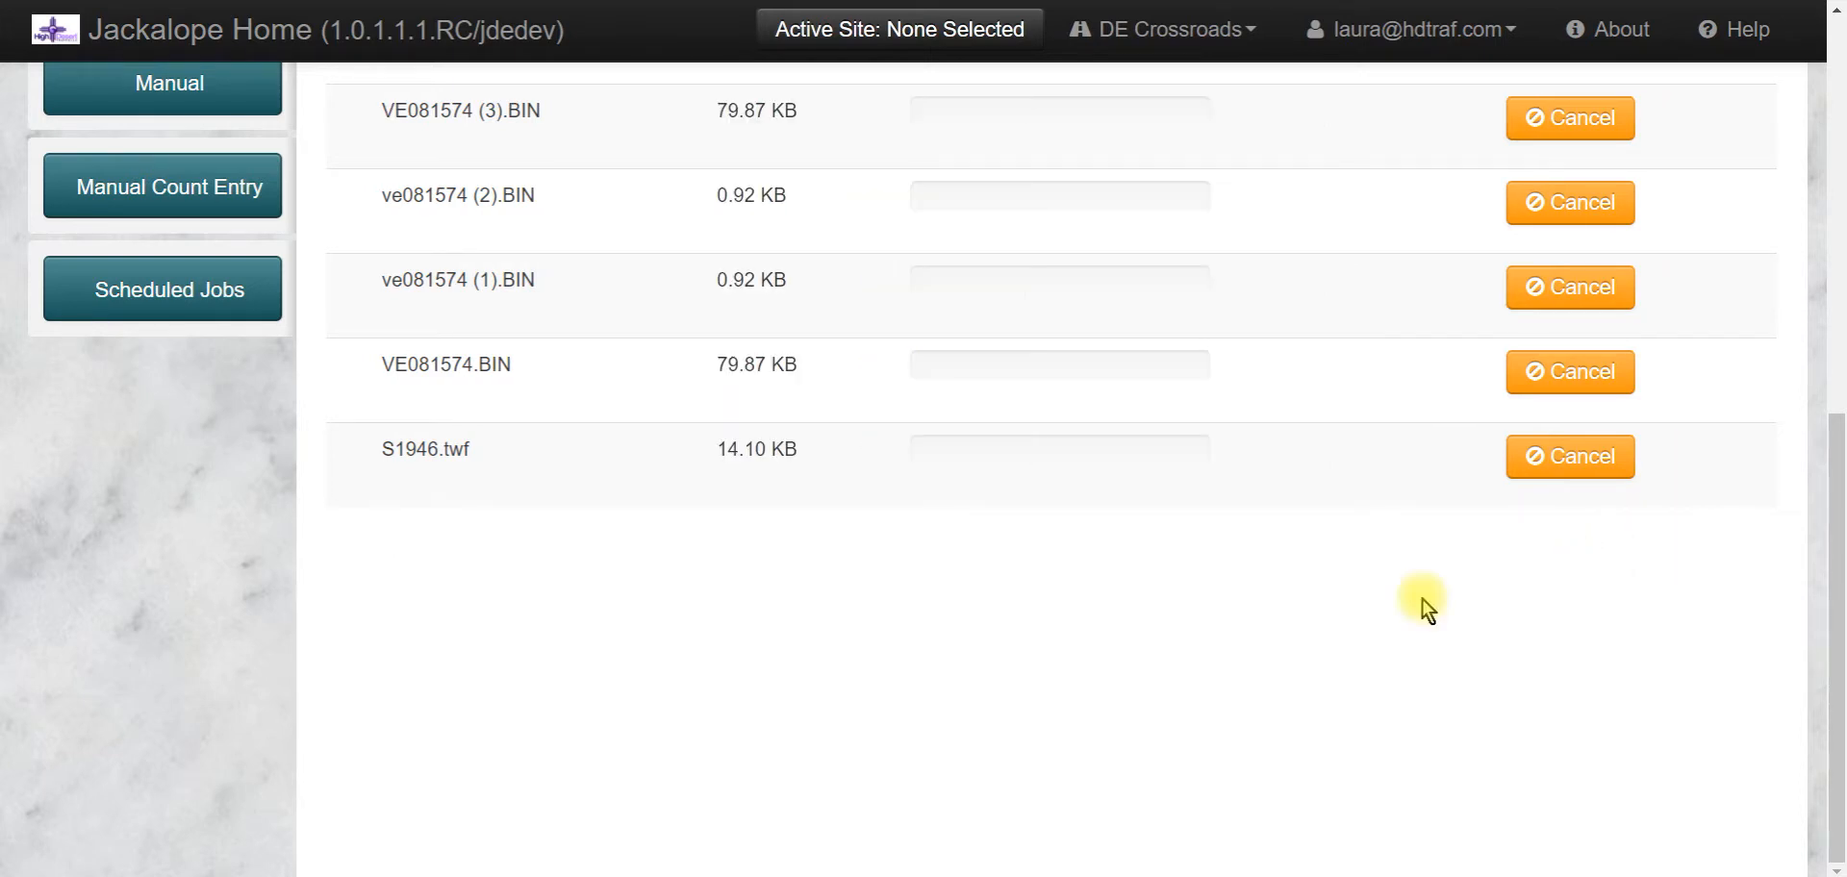
# Step: Remove the four VE081574 BIN files from the upload list, keeping S1946.twf
pyautogui.scroll(3, 741, 677)
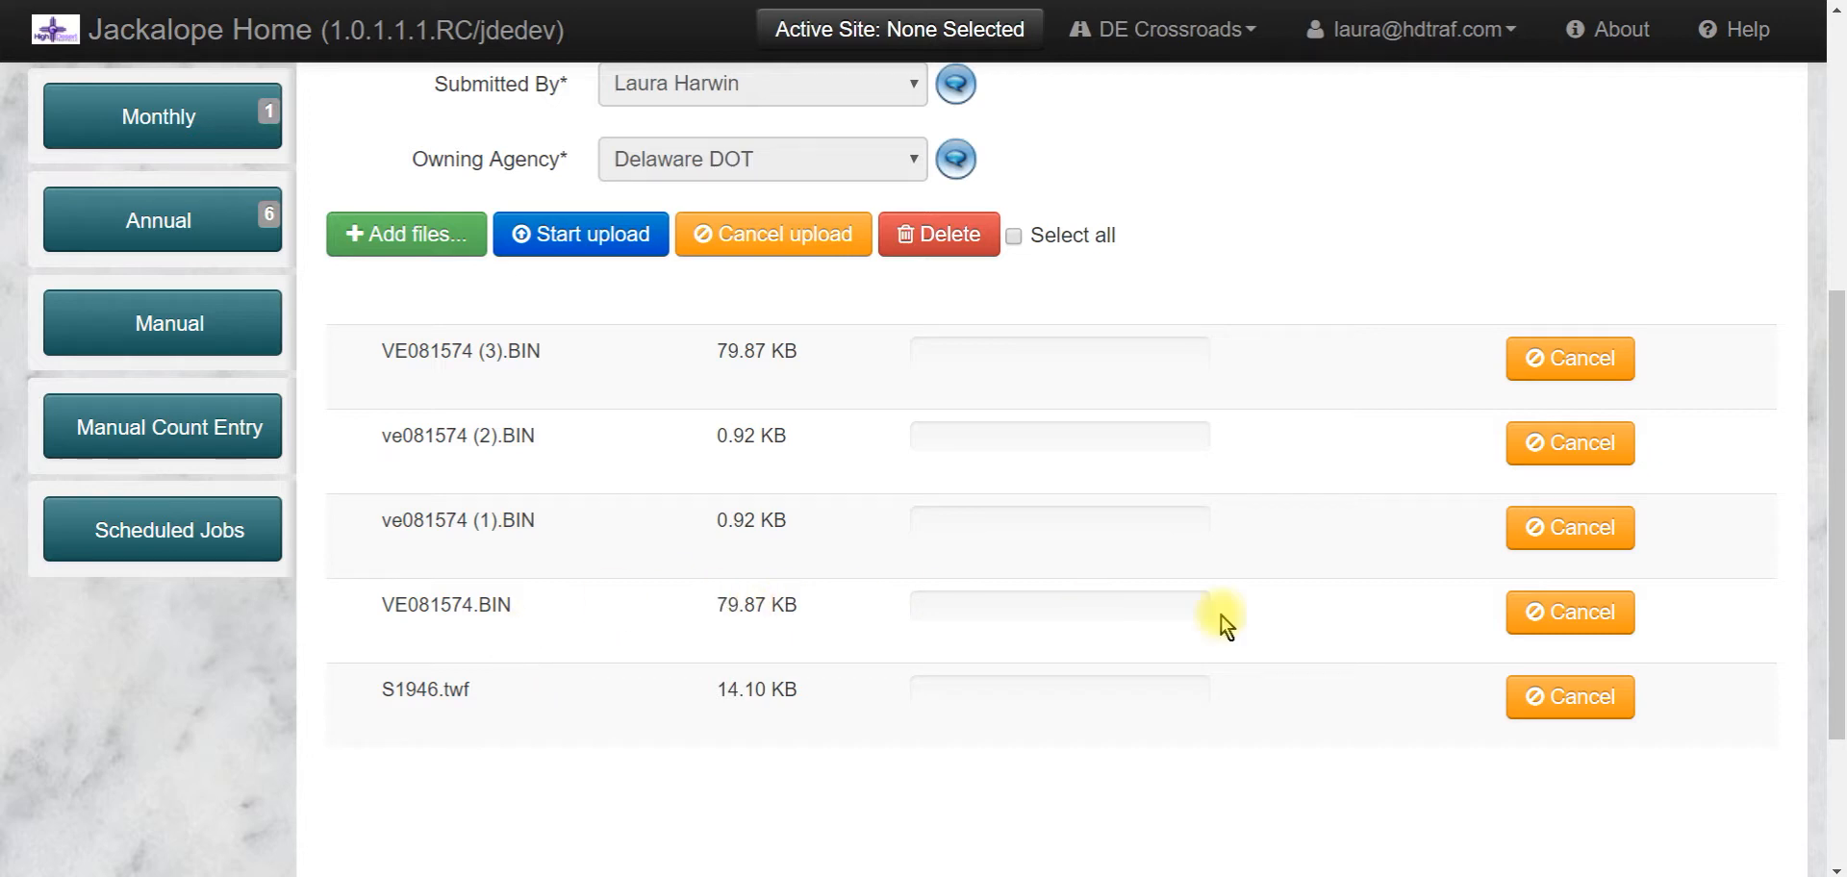
pyautogui.click(1514, 623)
pyautogui.click(1538, 529)
pyautogui.click(1543, 444)
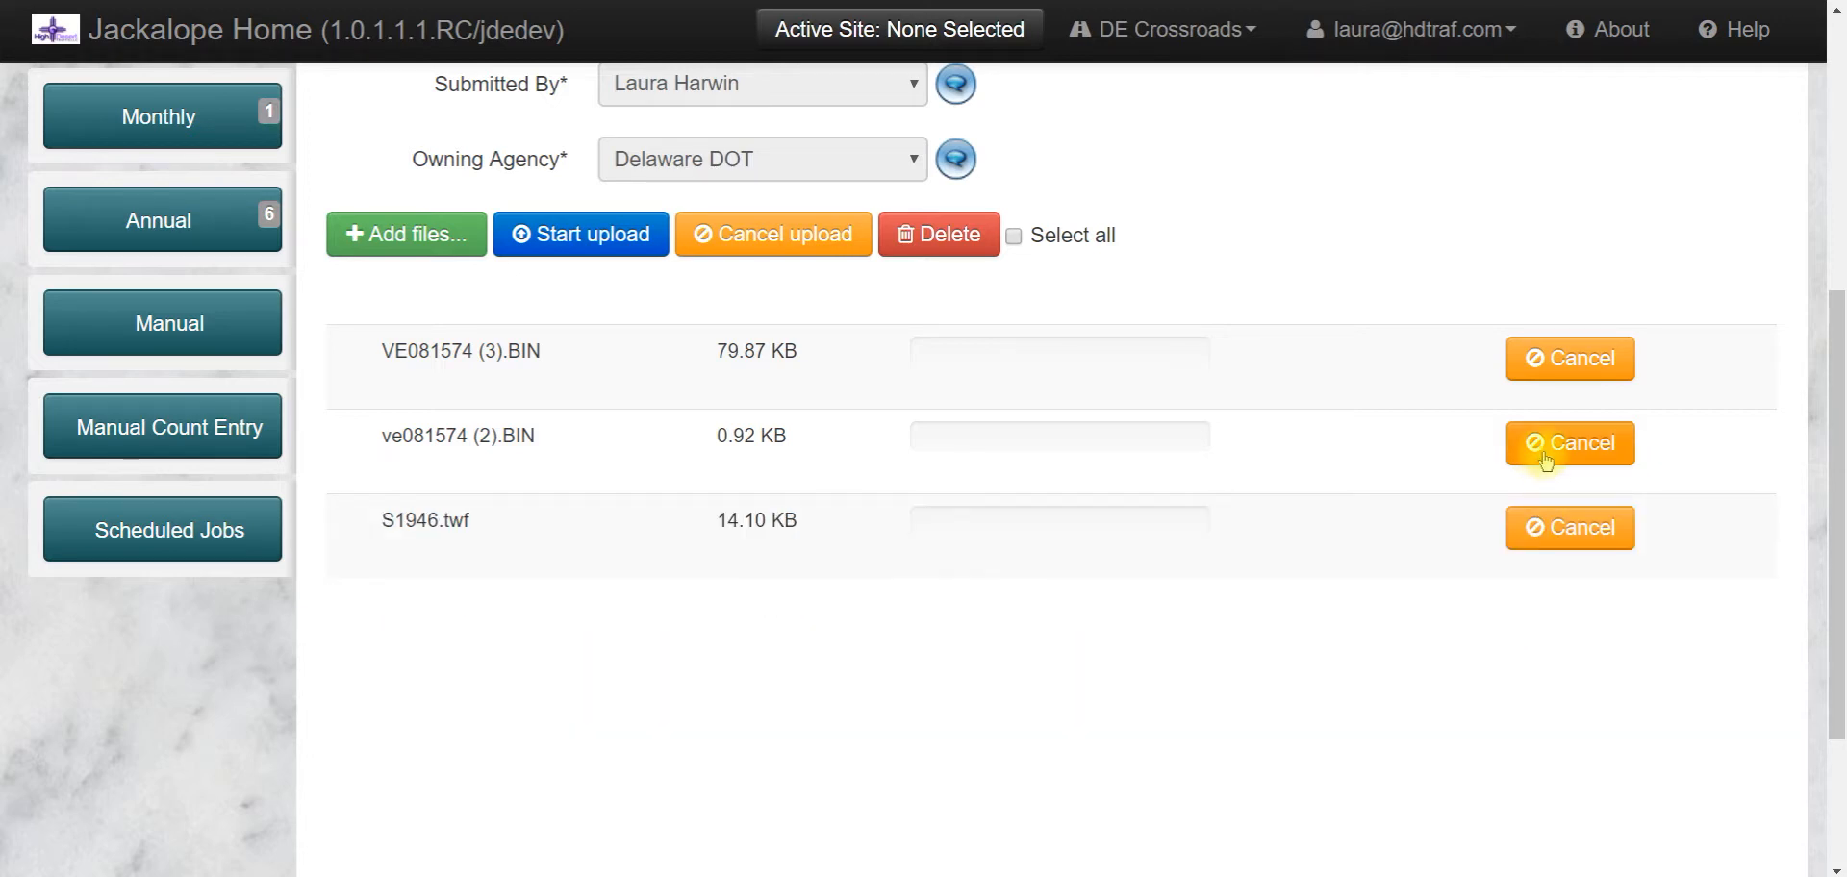
pyautogui.click(1550, 364)
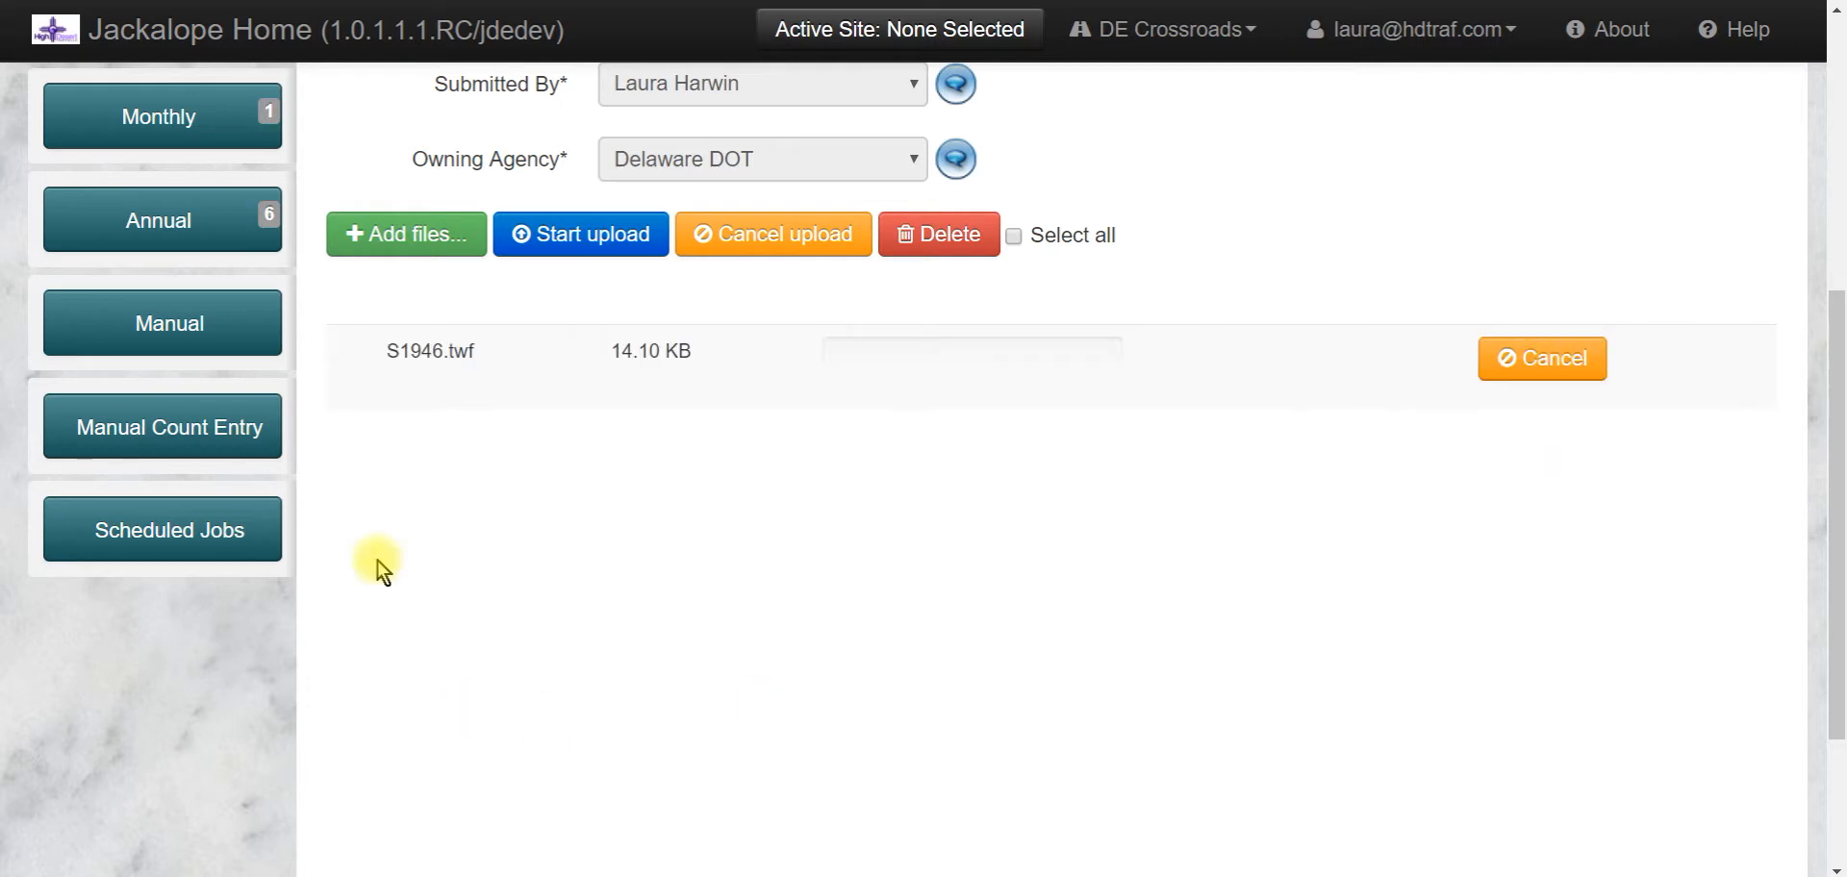
# Step: Upload the batch with S1946.twf and refresh its submission results
pyautogui.scroll(3, 637, 698)
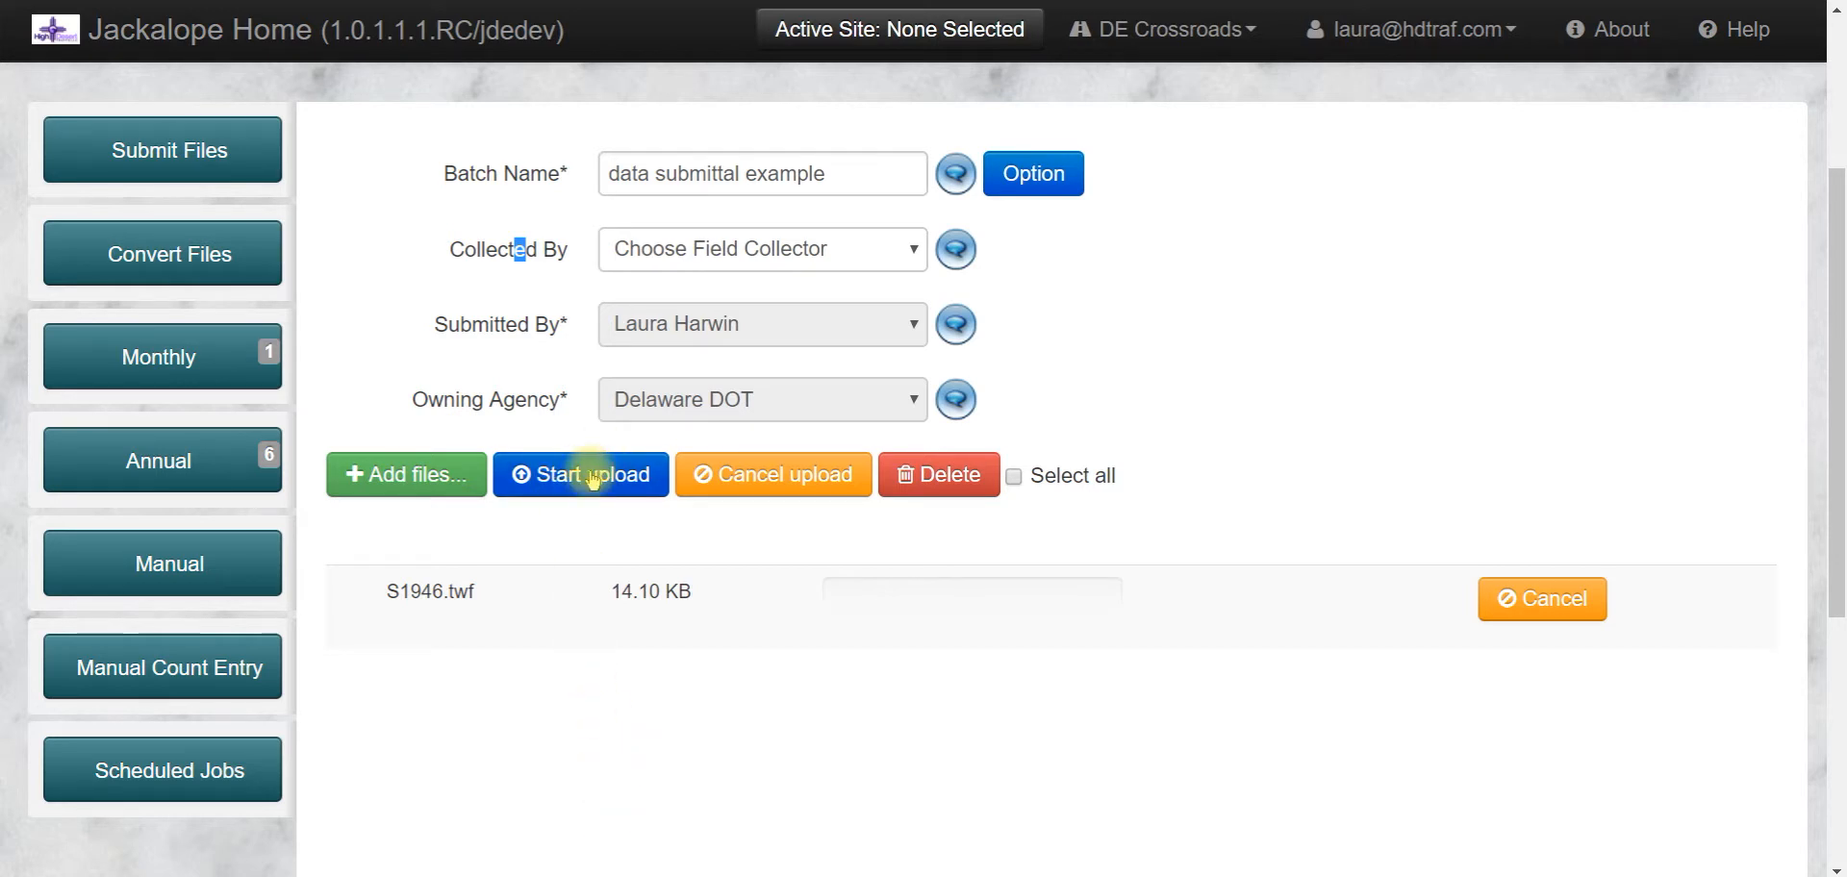
pyautogui.click(593, 476)
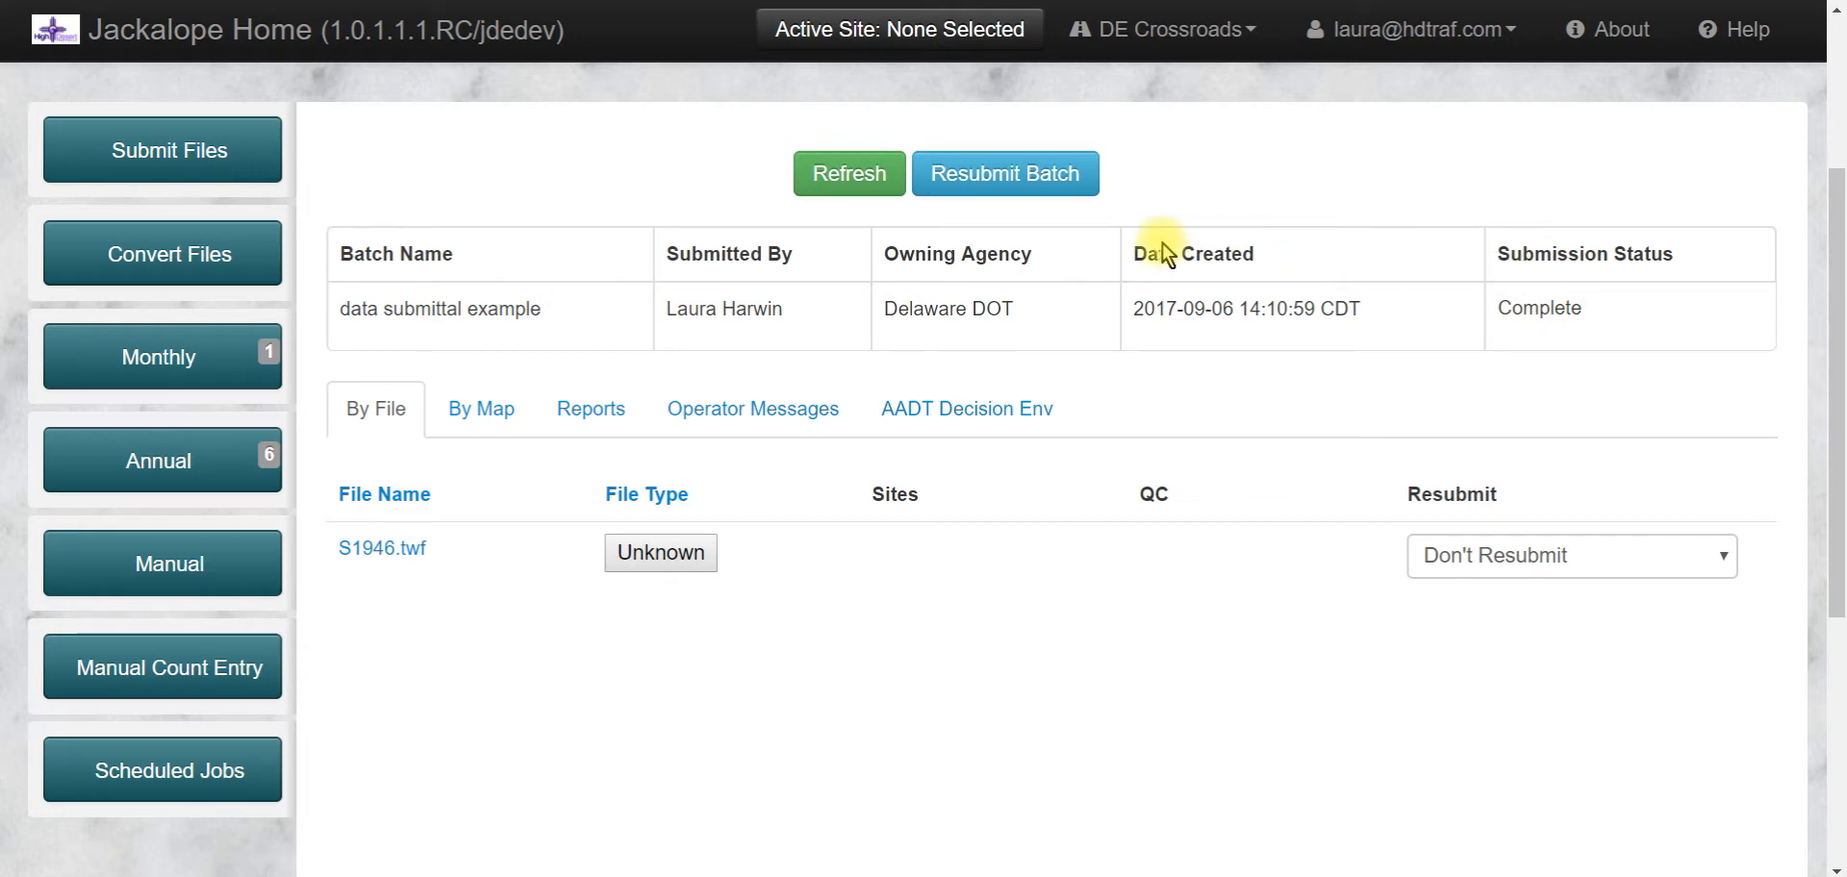
pyautogui.click(848, 187)
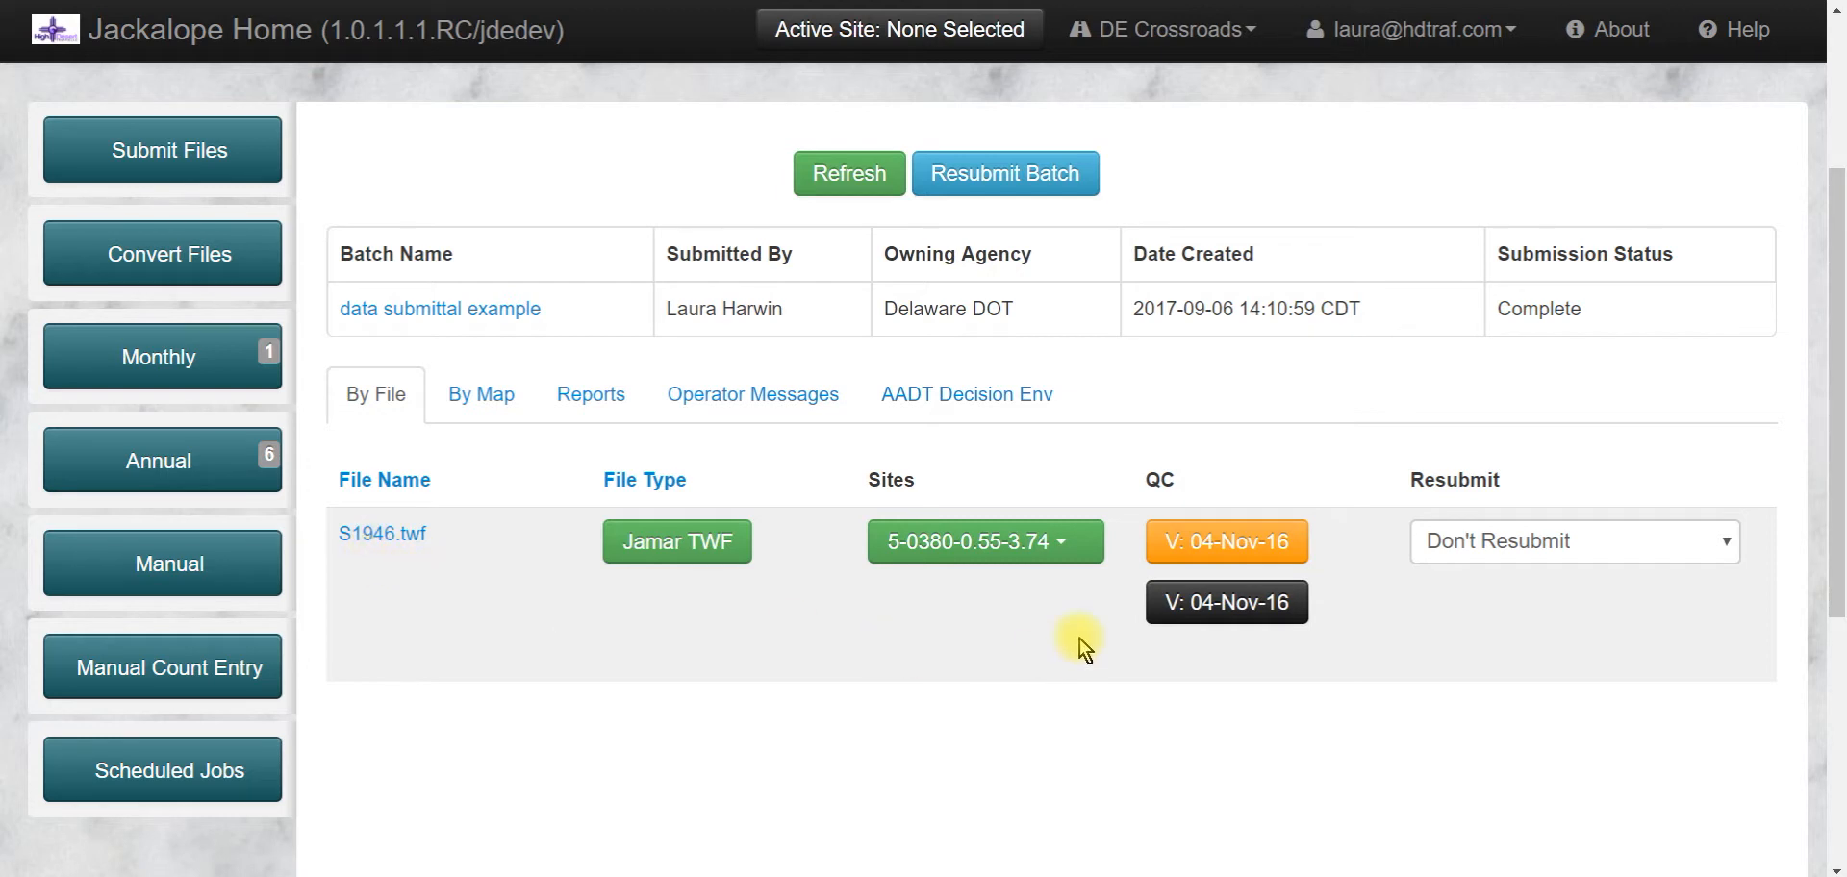
pyautogui.click(1206, 553)
# Step: Sign out of the current account
pyautogui.scroll(3, 471, 578)
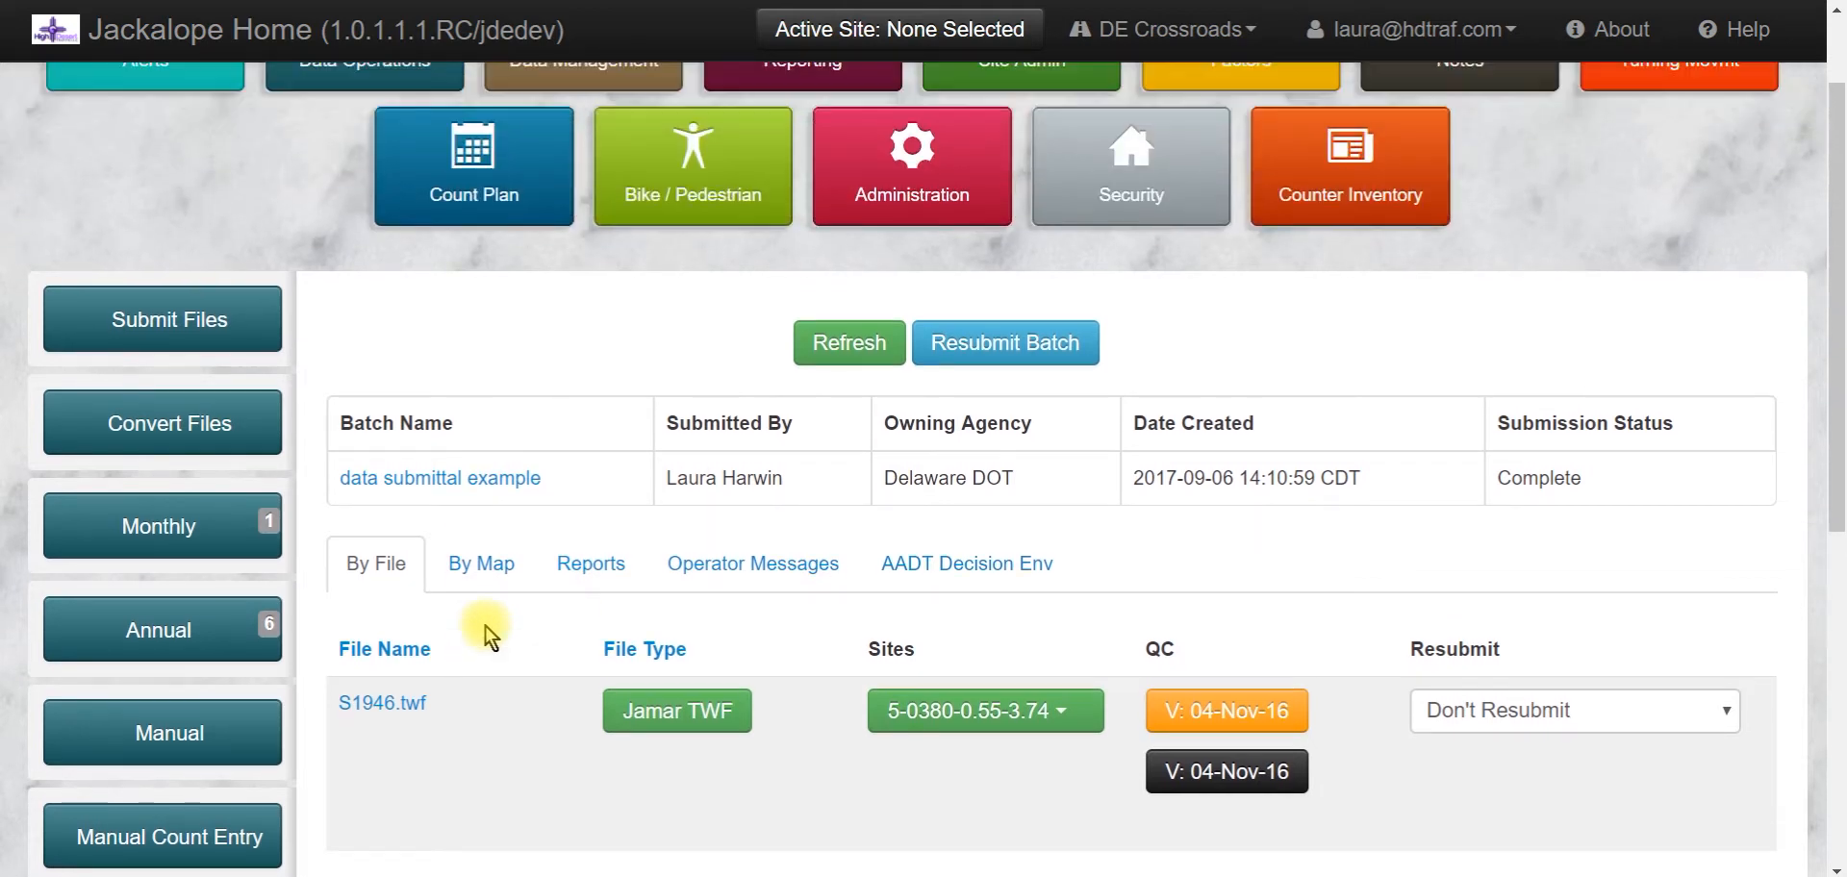
pyautogui.scroll(1, 485, 626)
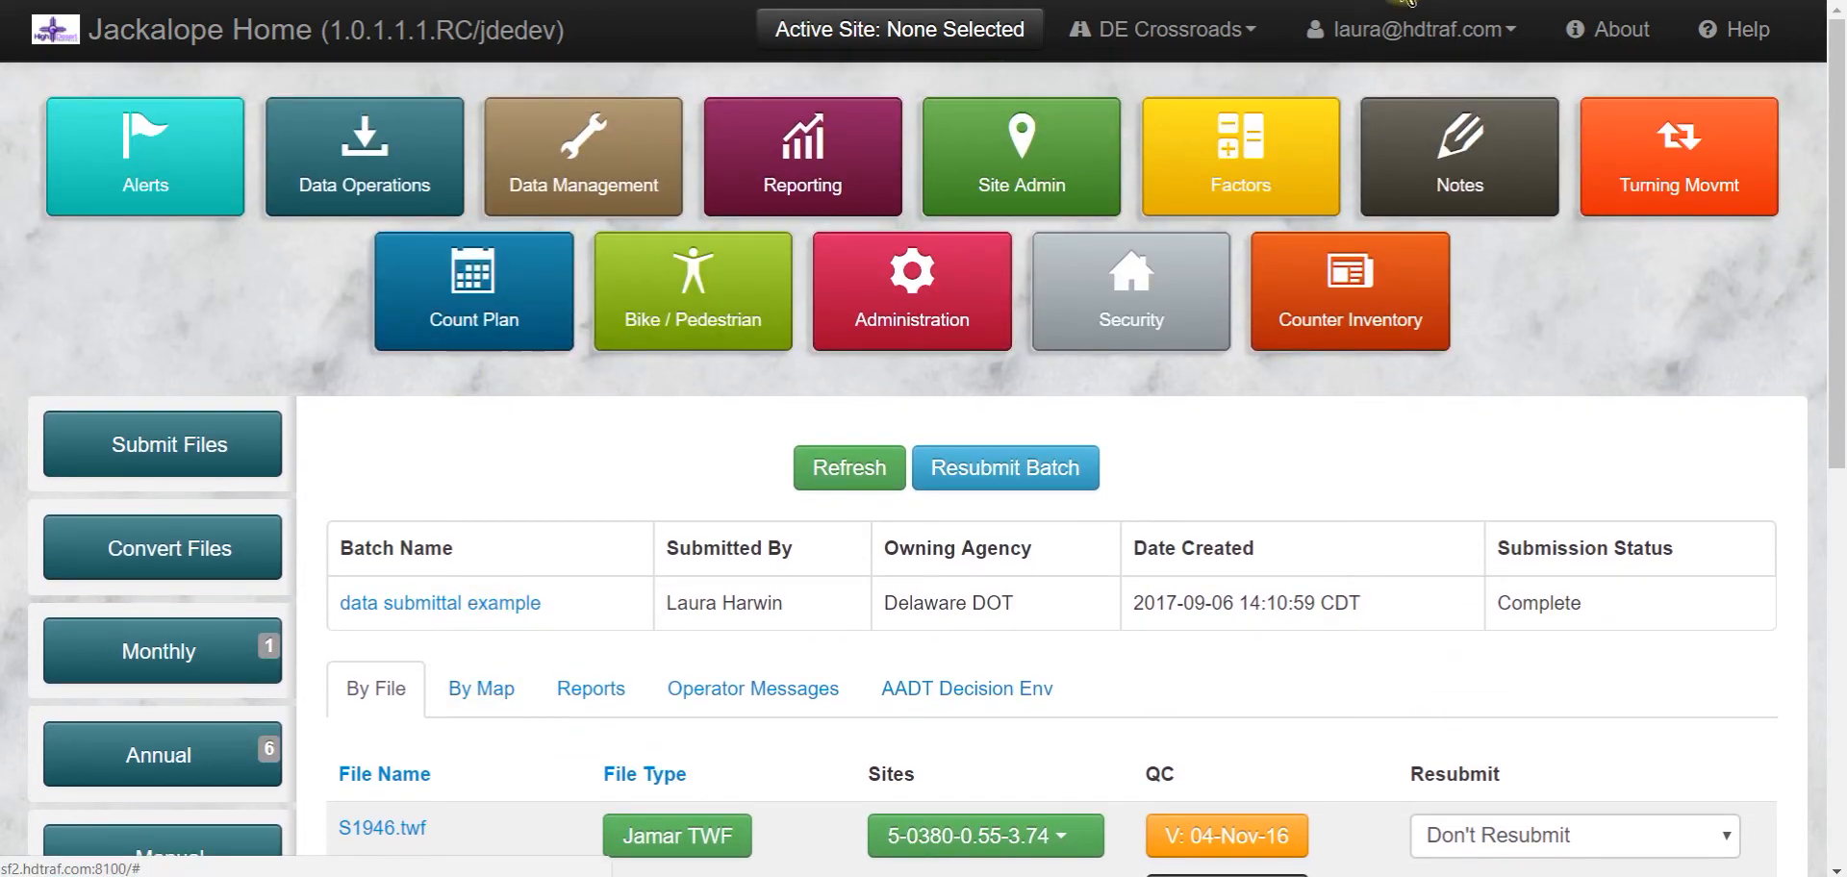
pyautogui.click(1411, 29)
pyautogui.click(1406, 85)
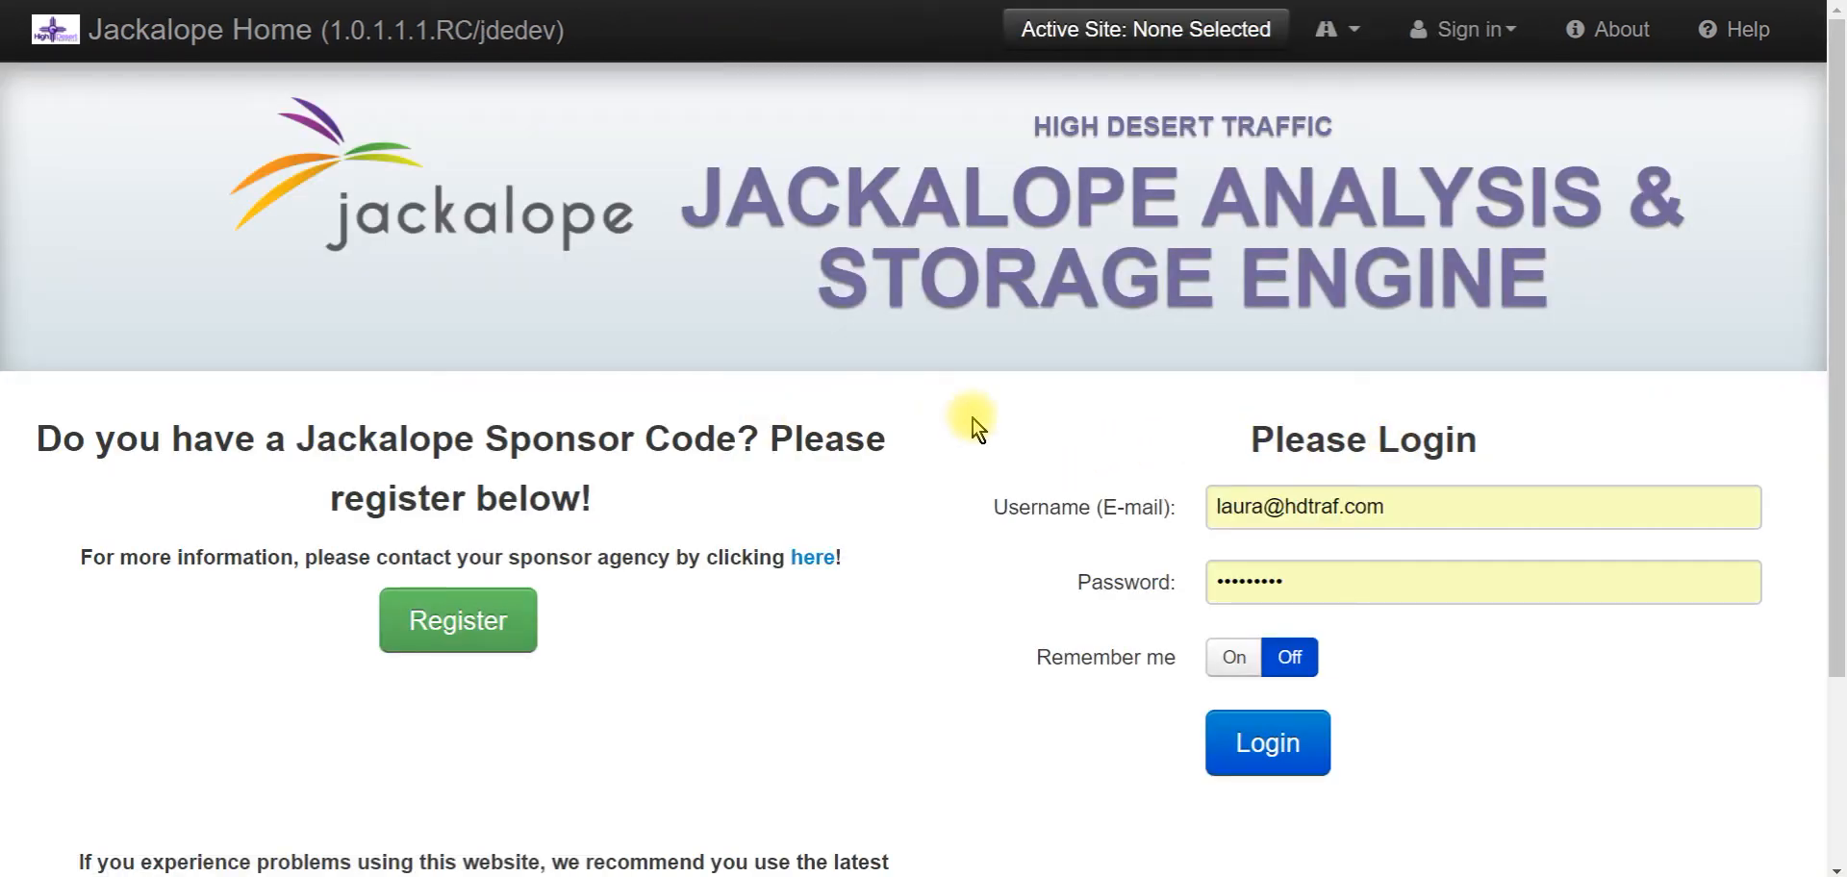
# Step: Log in with the prefilled credentials and open the list of submitted files under Data Management
pyautogui.scroll(-1, 960, 428)
pyautogui.click(1269, 630)
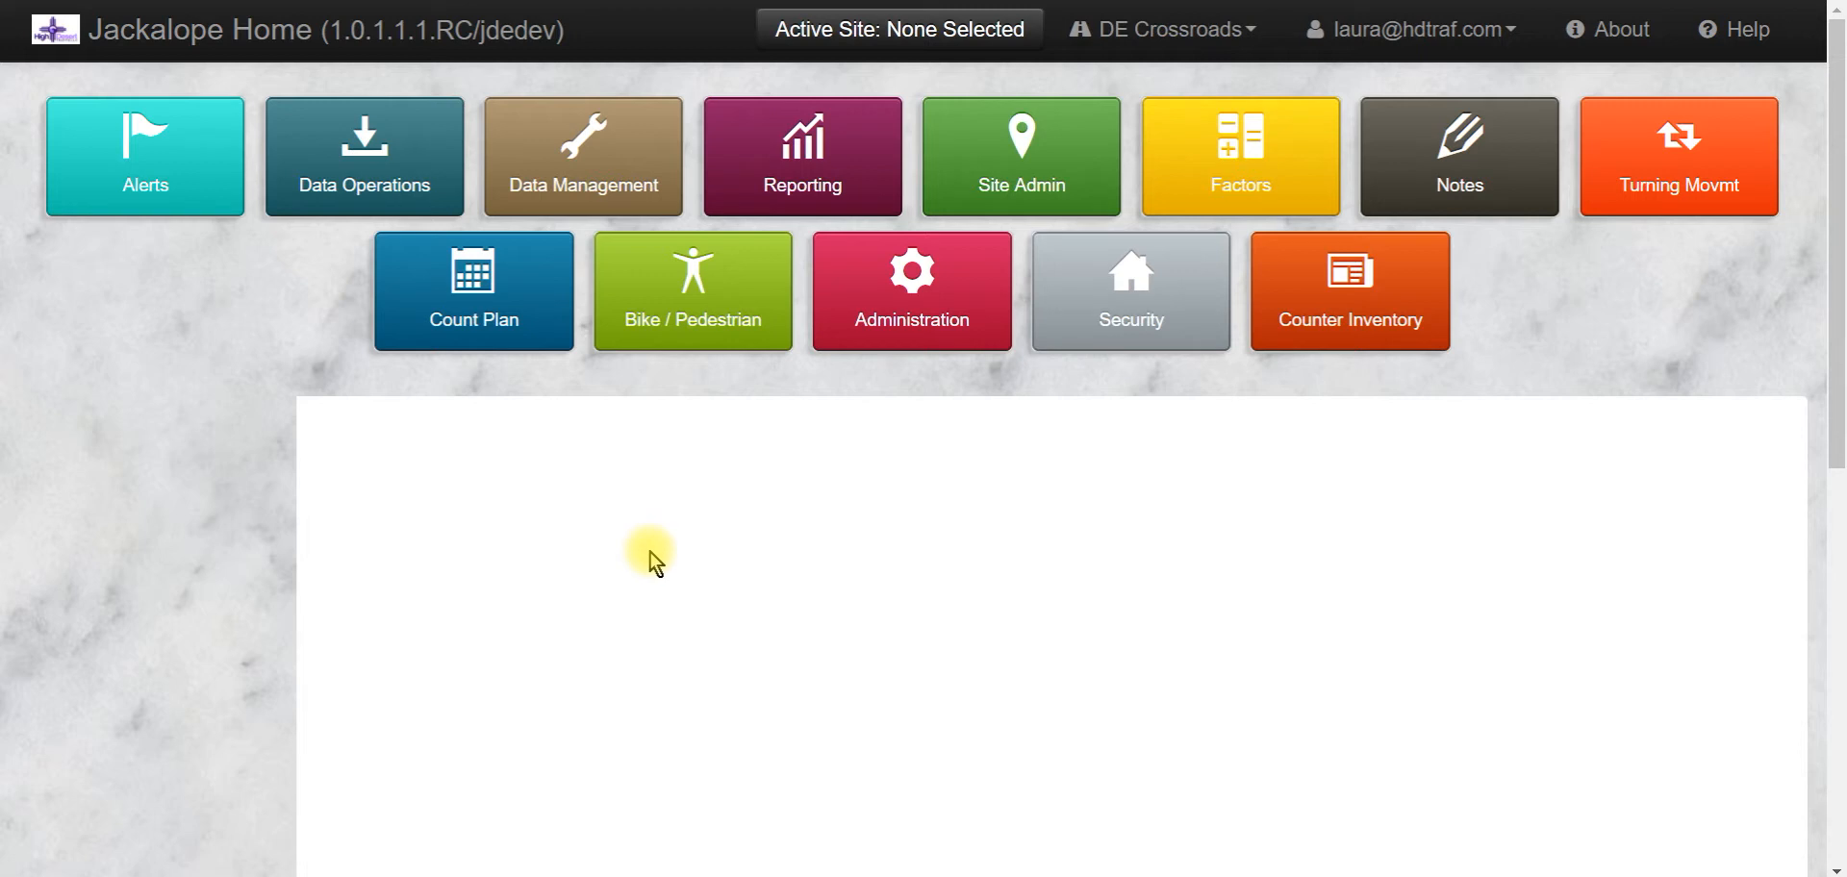
pyautogui.click(498, 209)
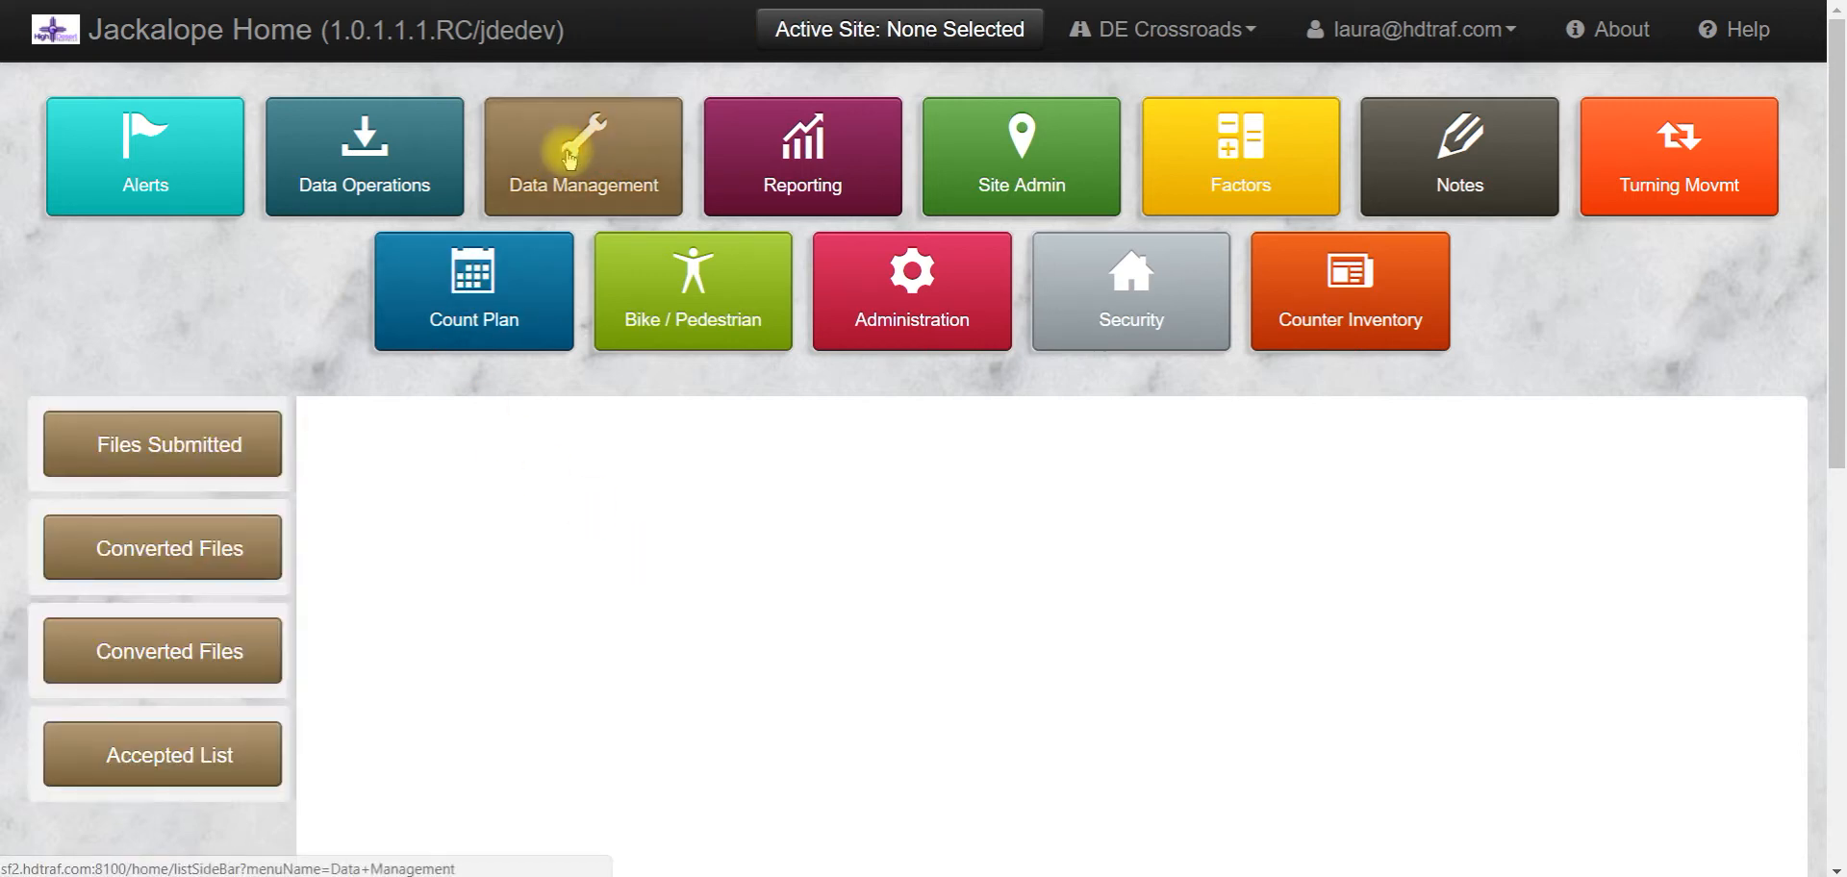
pyautogui.click(180, 452)
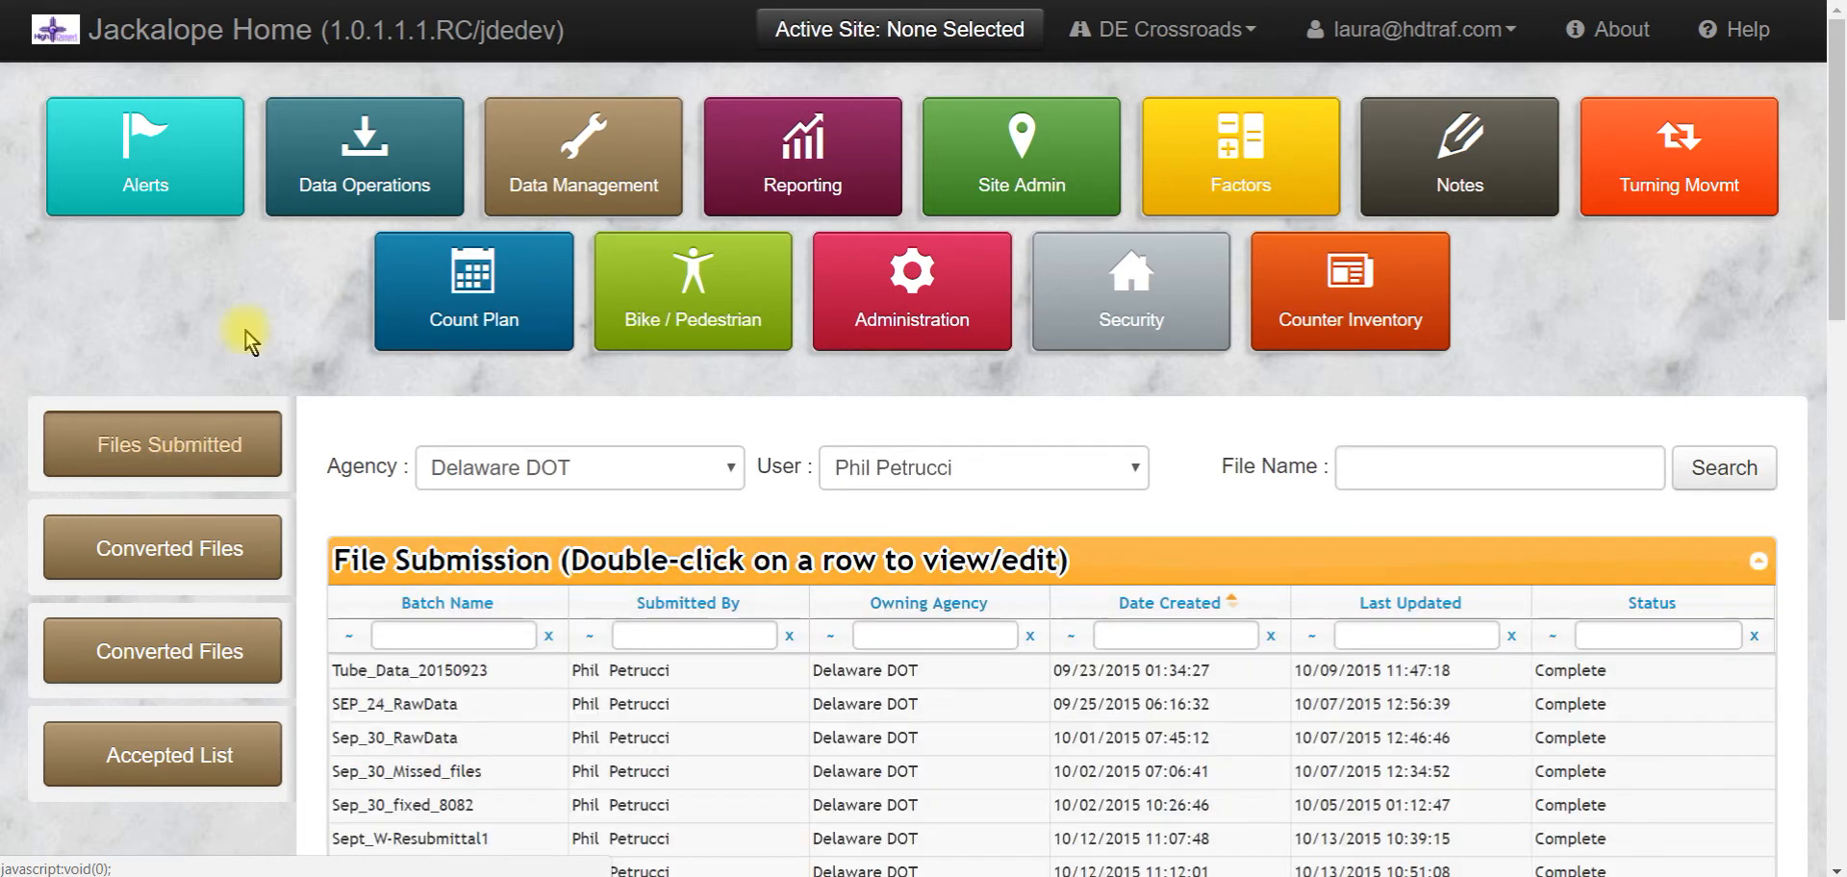
# Step: Filter the file submission list to the logged-in user's own batches
pyautogui.scroll(-1, 274, 281)
pyautogui.scroll(-1, 289, 240)
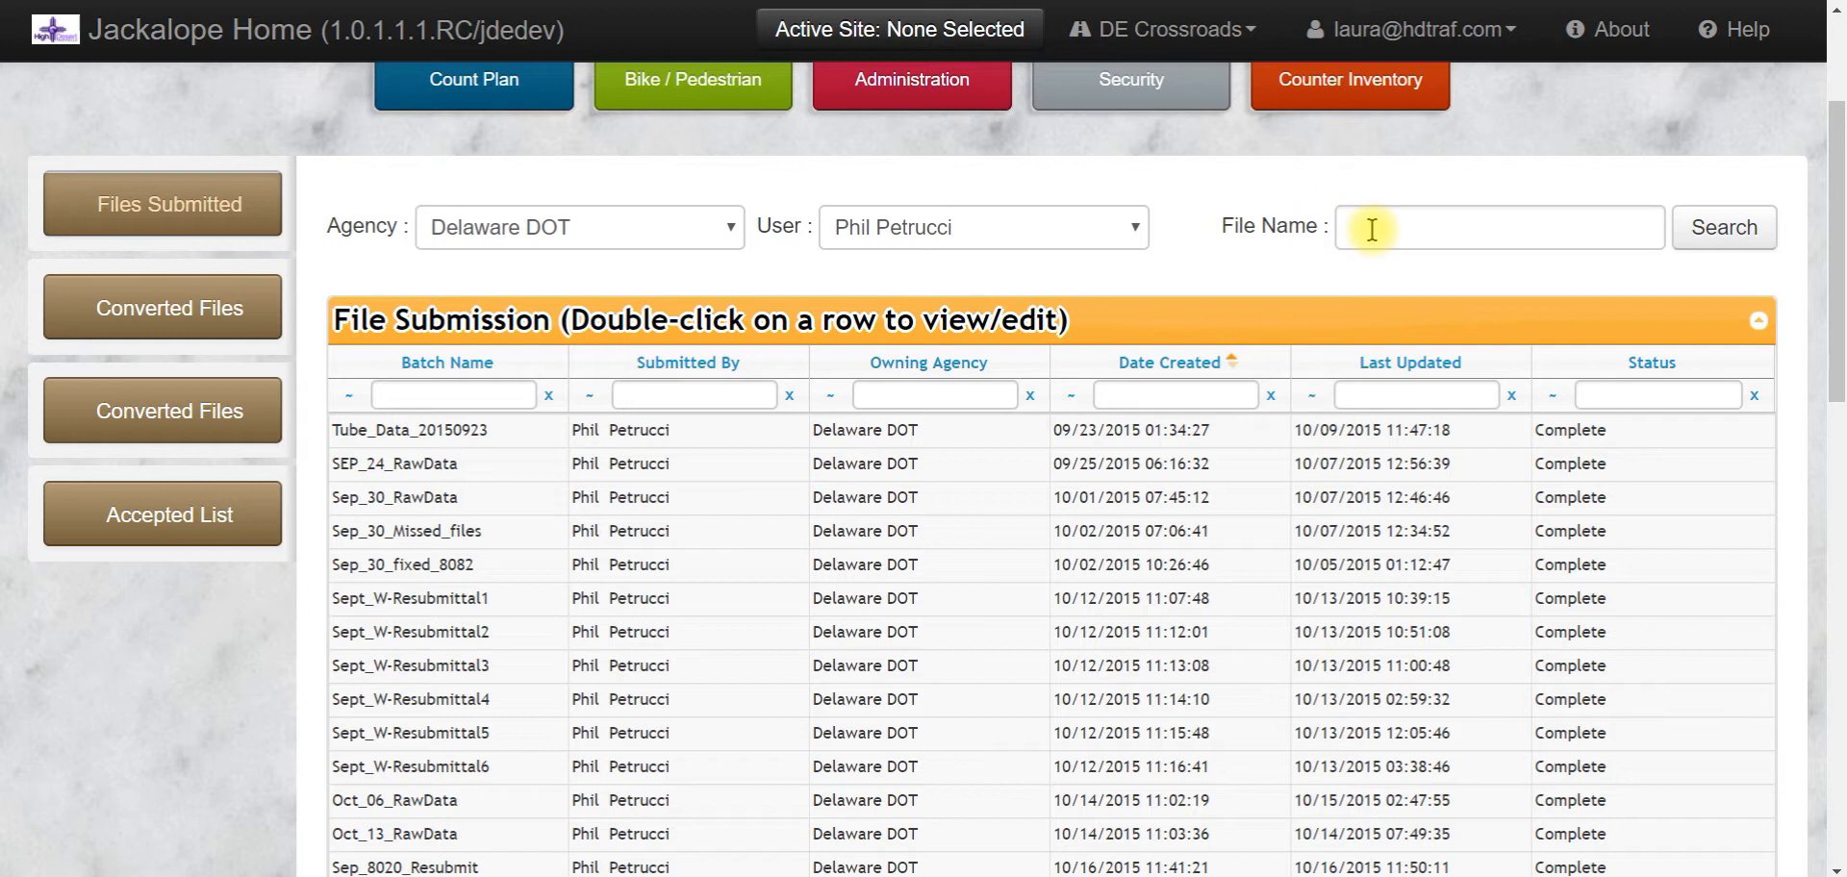
pyautogui.click(1131, 229)
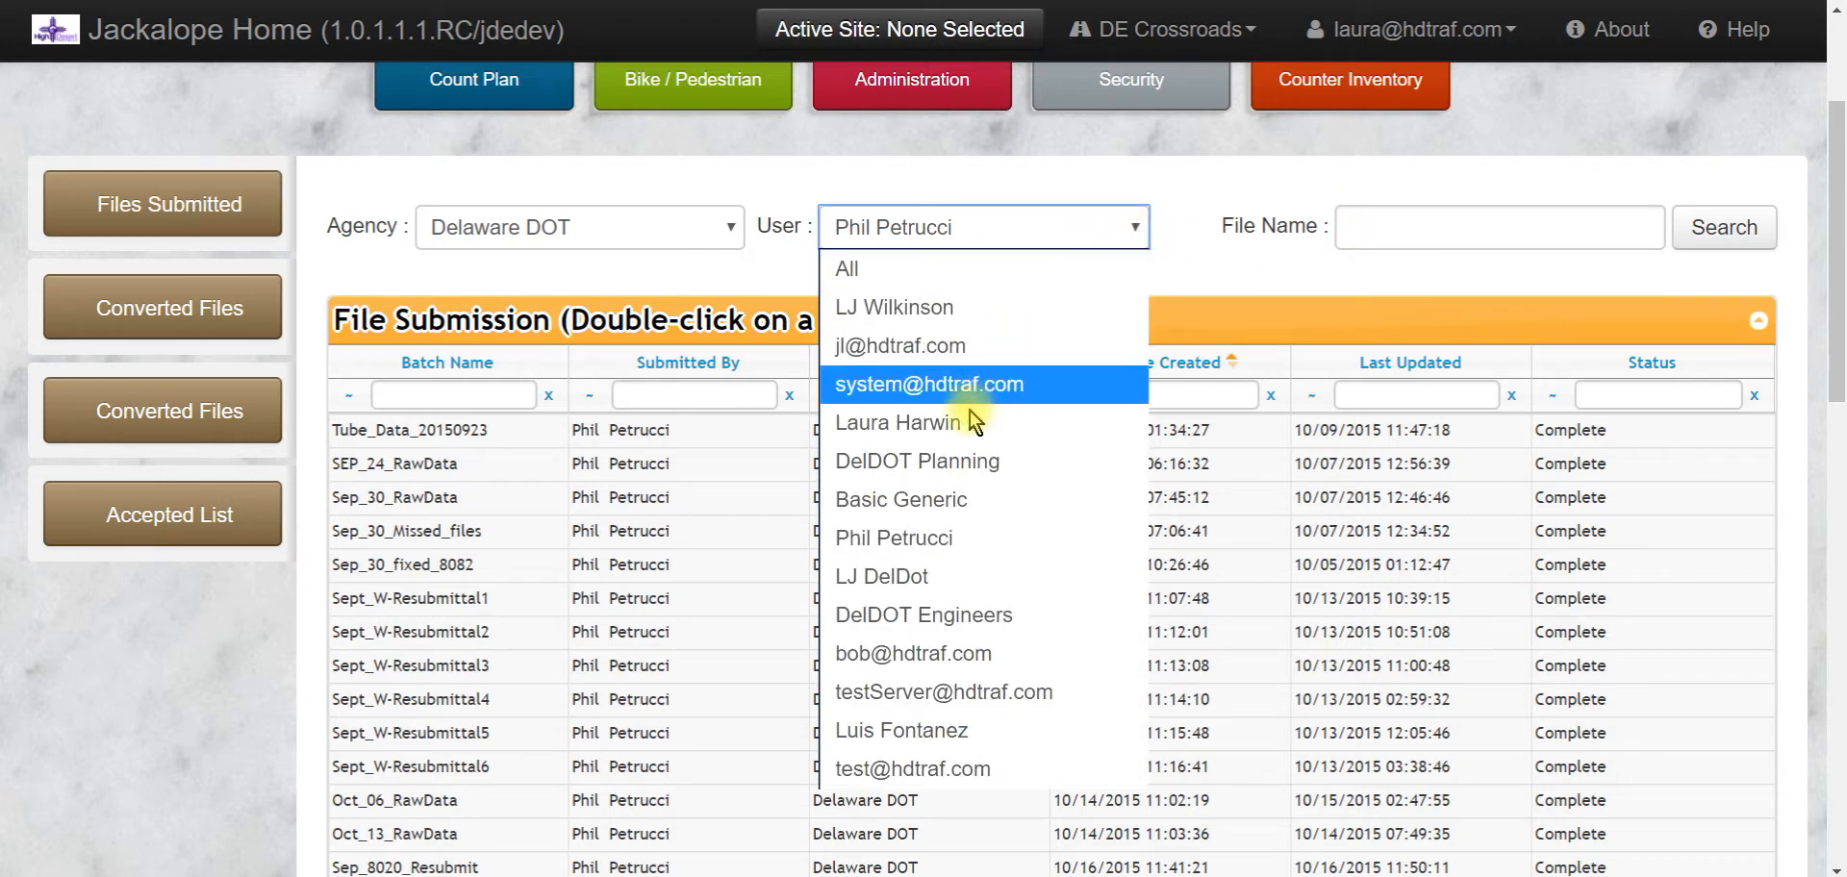
pyautogui.click(1058, 424)
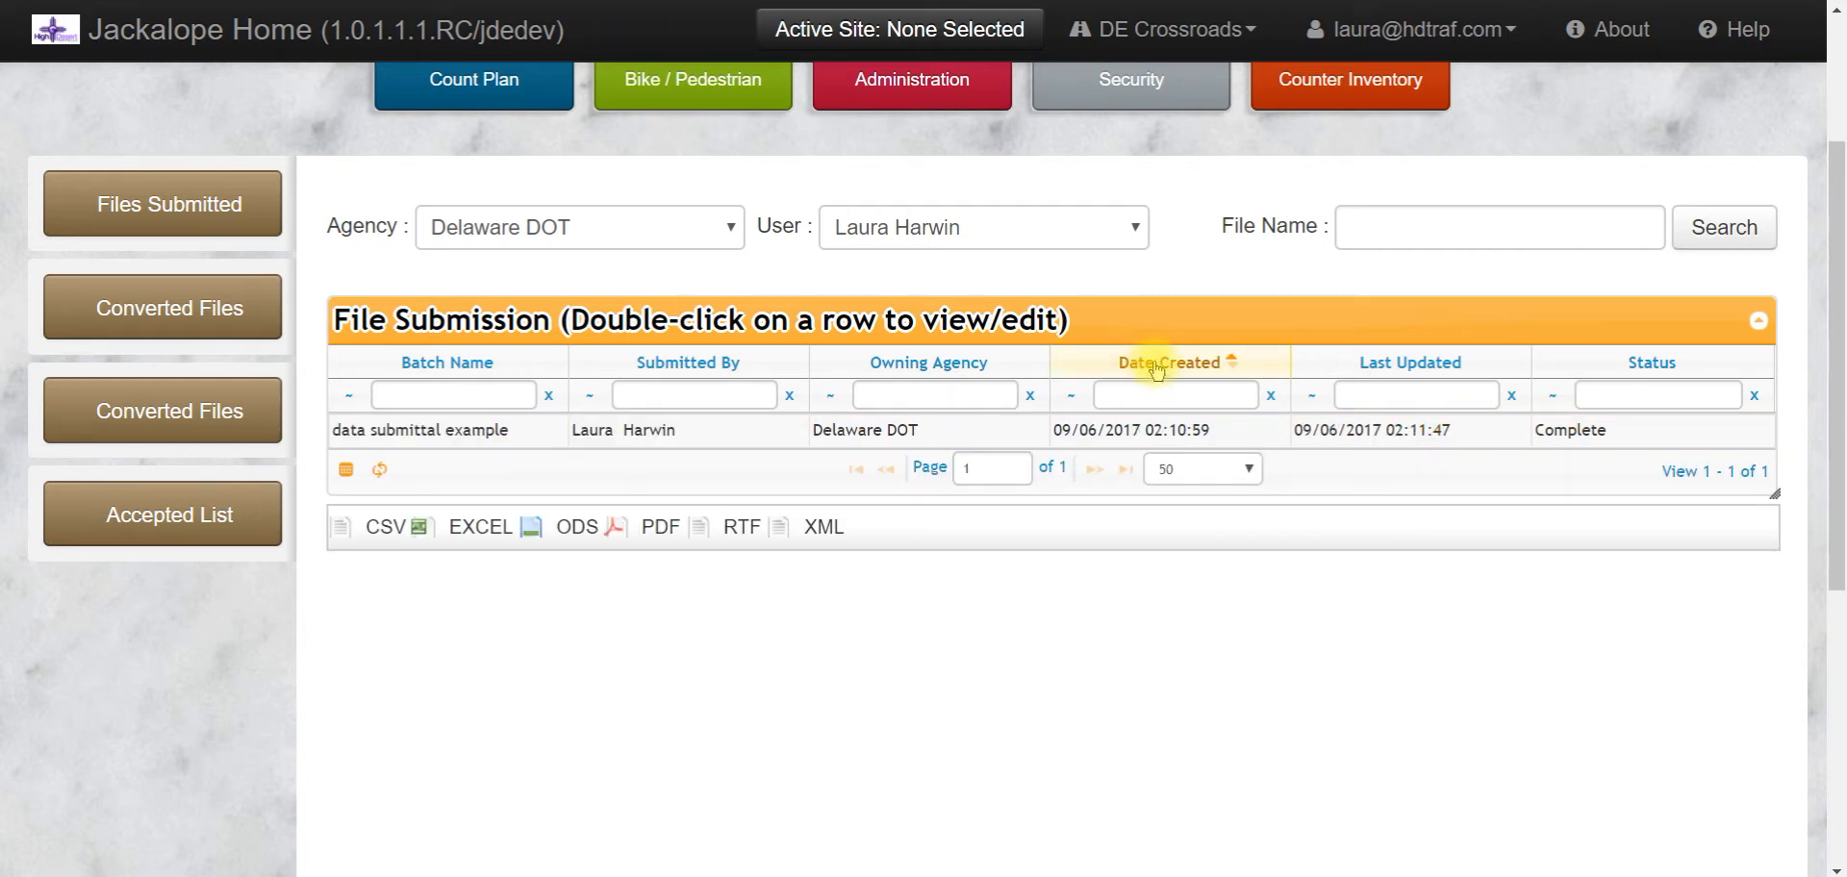
# Step: Show submissions from all users and sort them by creation date, newest first
pyautogui.click(1137, 232)
pyautogui.click(900, 262)
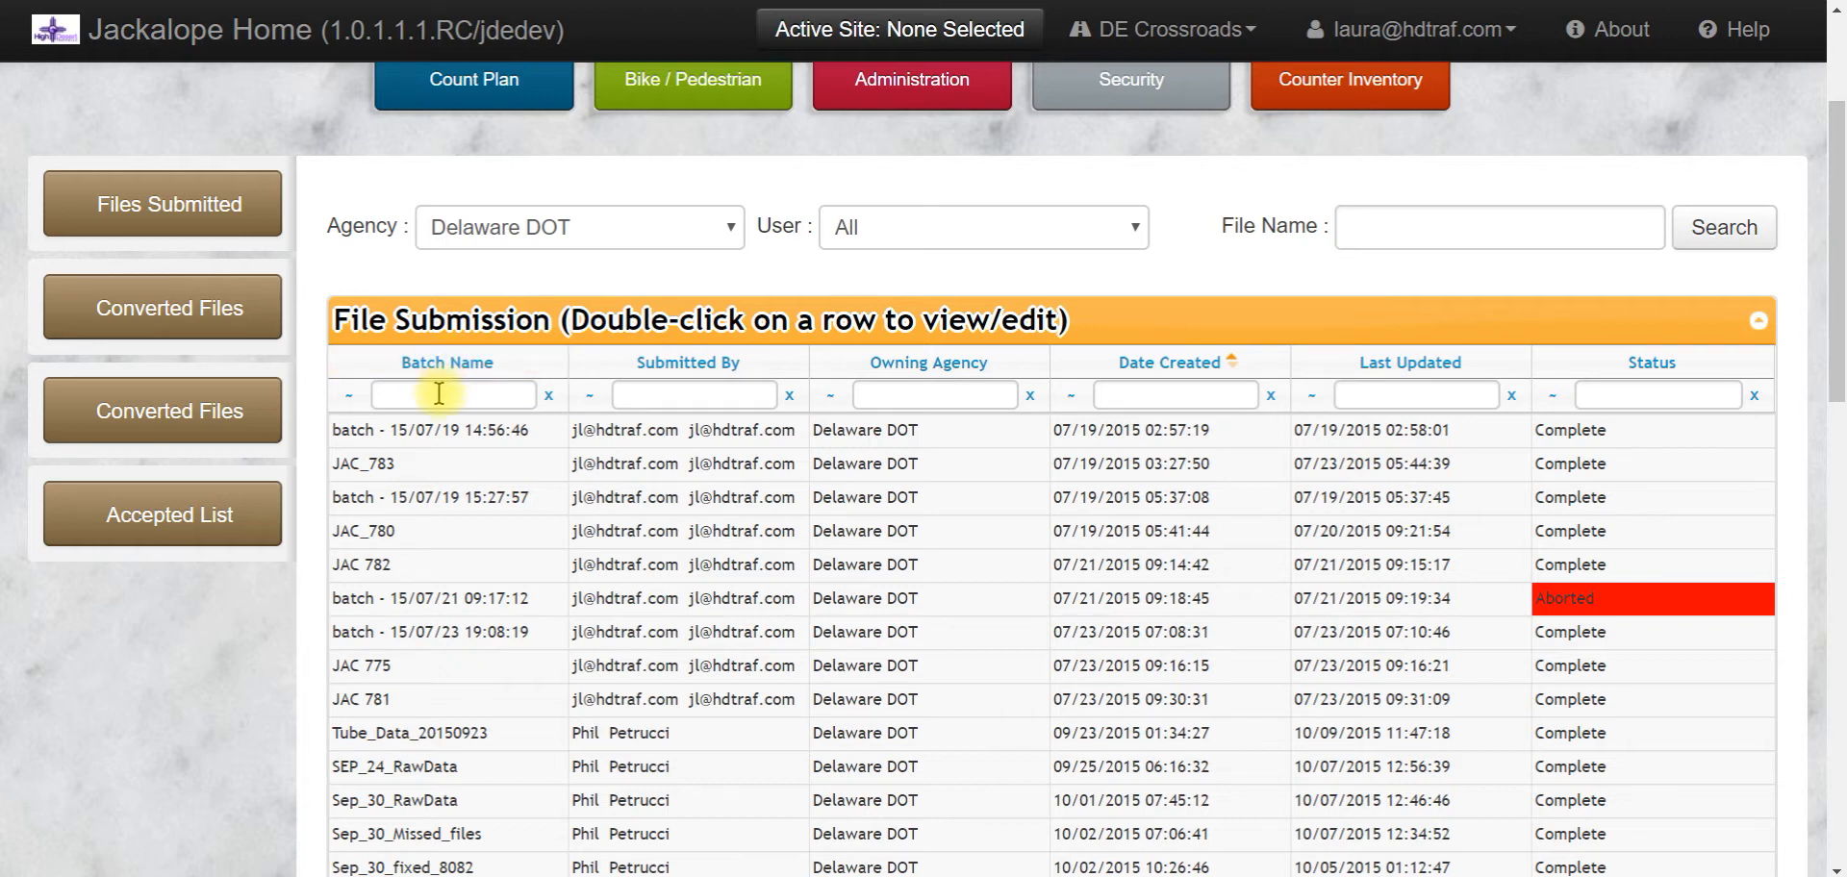
pyautogui.click(1161, 363)
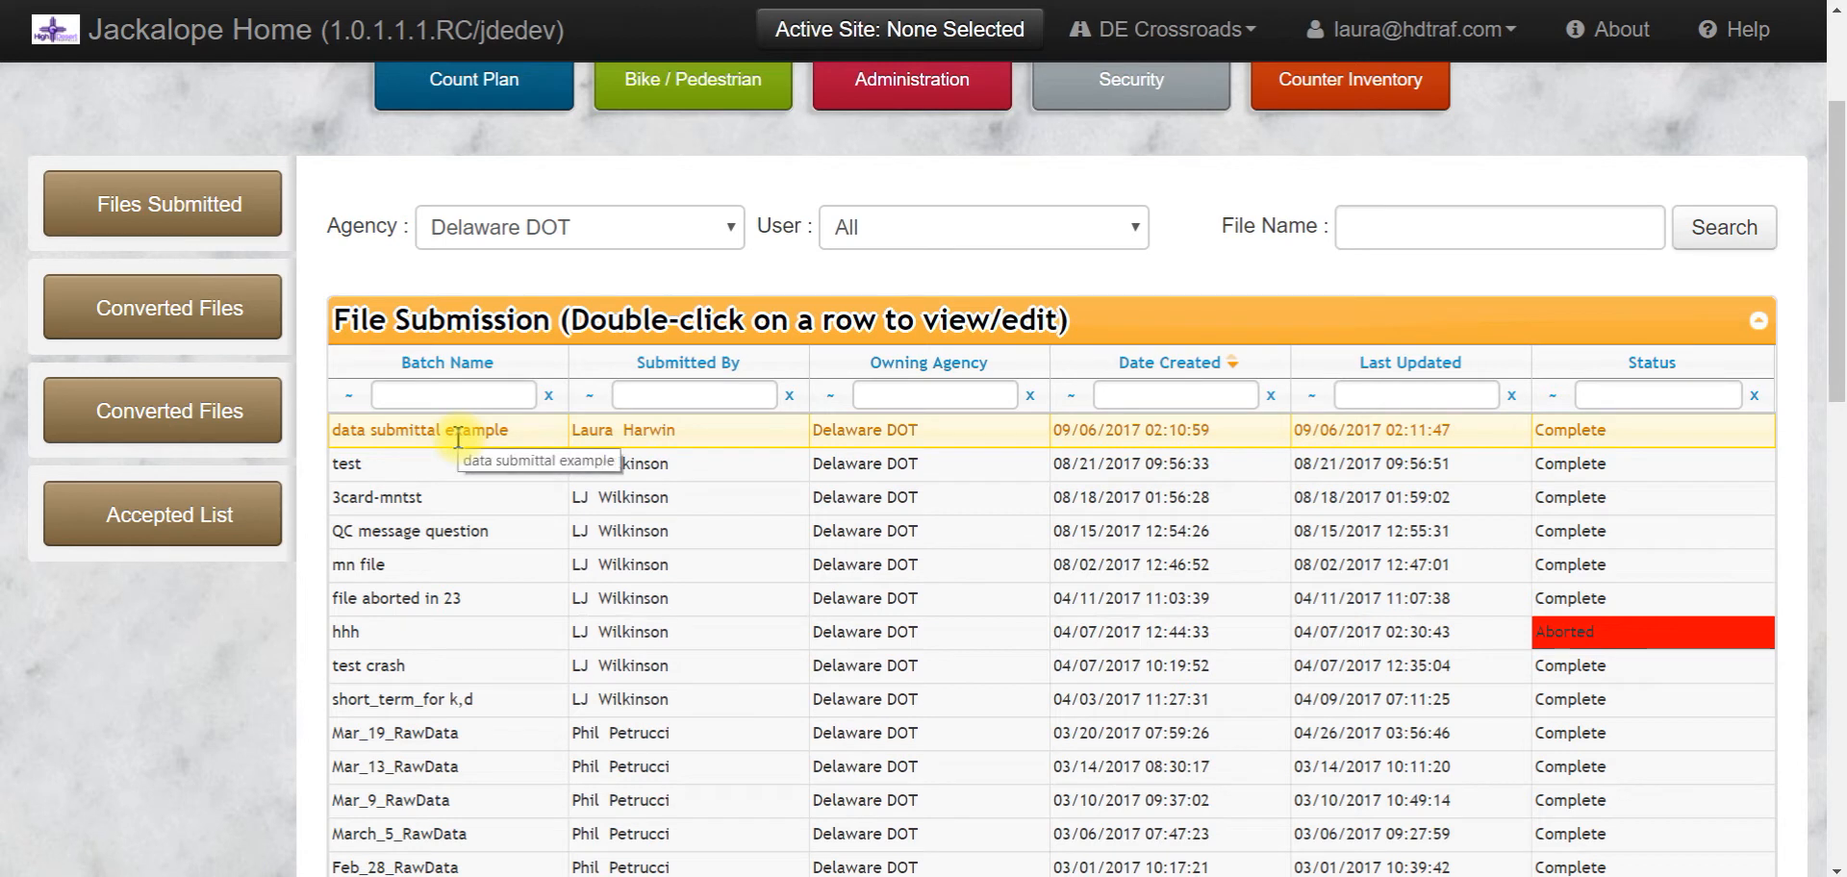
# Step: Filter the batch names by "example" and open the "data submittal example" batch
pyautogui.click(488, 394)
pyautogui.write('data example')
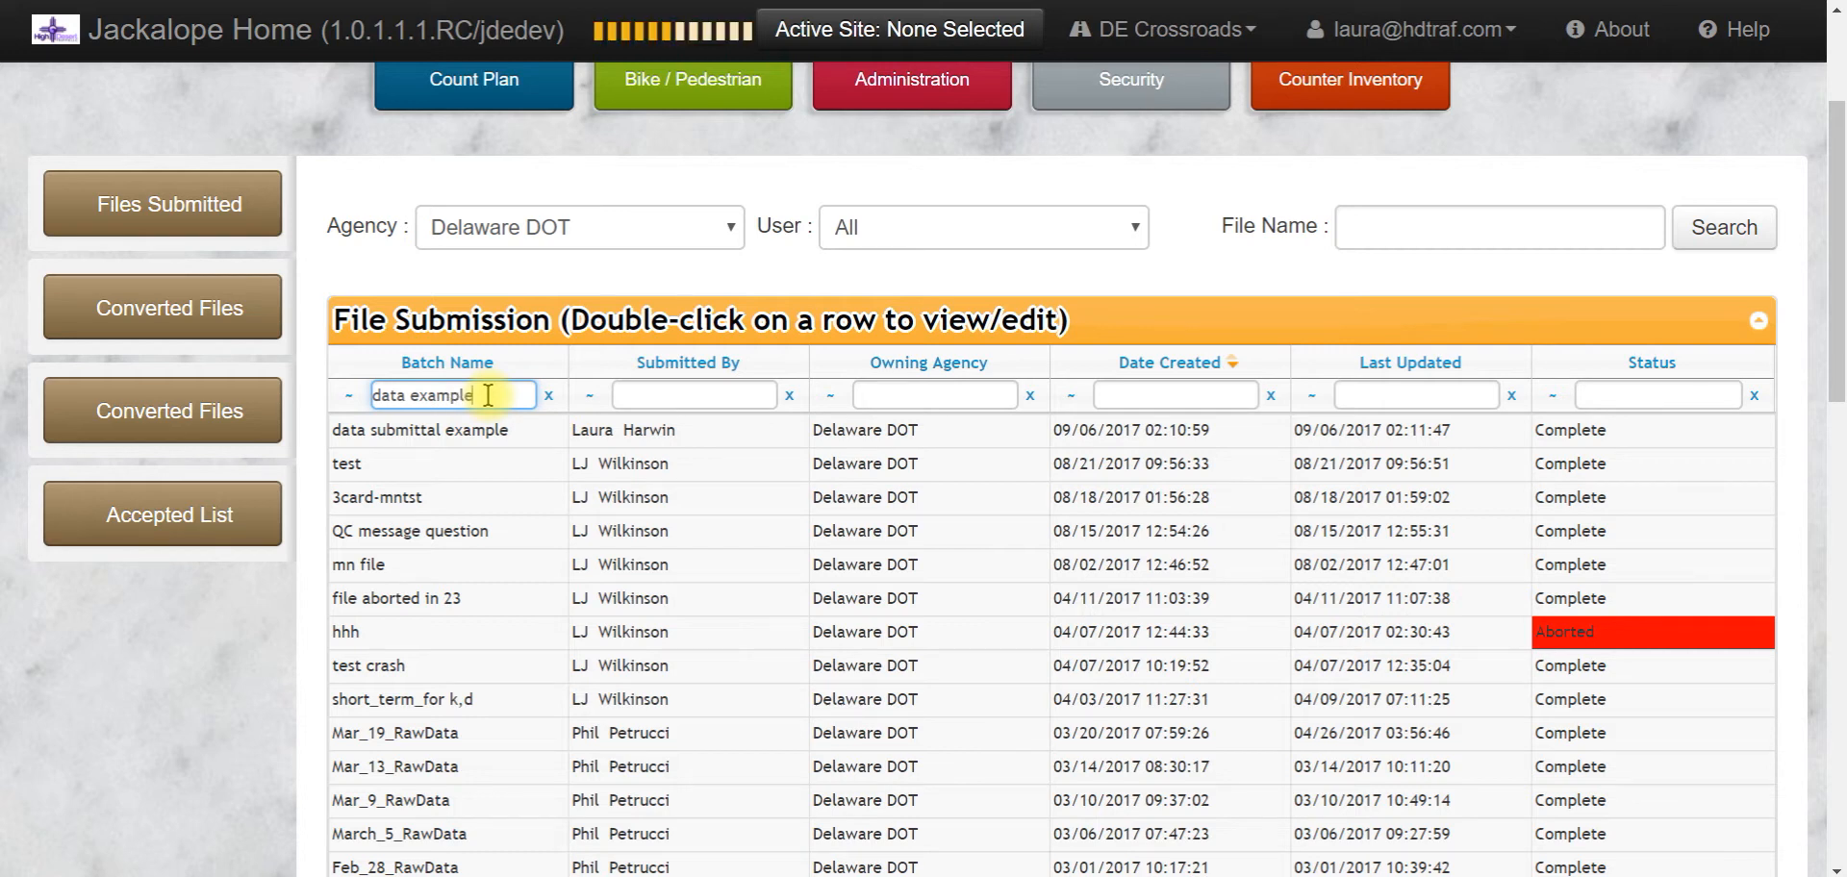
pyautogui.press('Return')
pyautogui.moveTo(411, 396); pyautogui.dragTo(255, 385)
pyautogui.press('BackSpace')
pyautogui.press('Return')
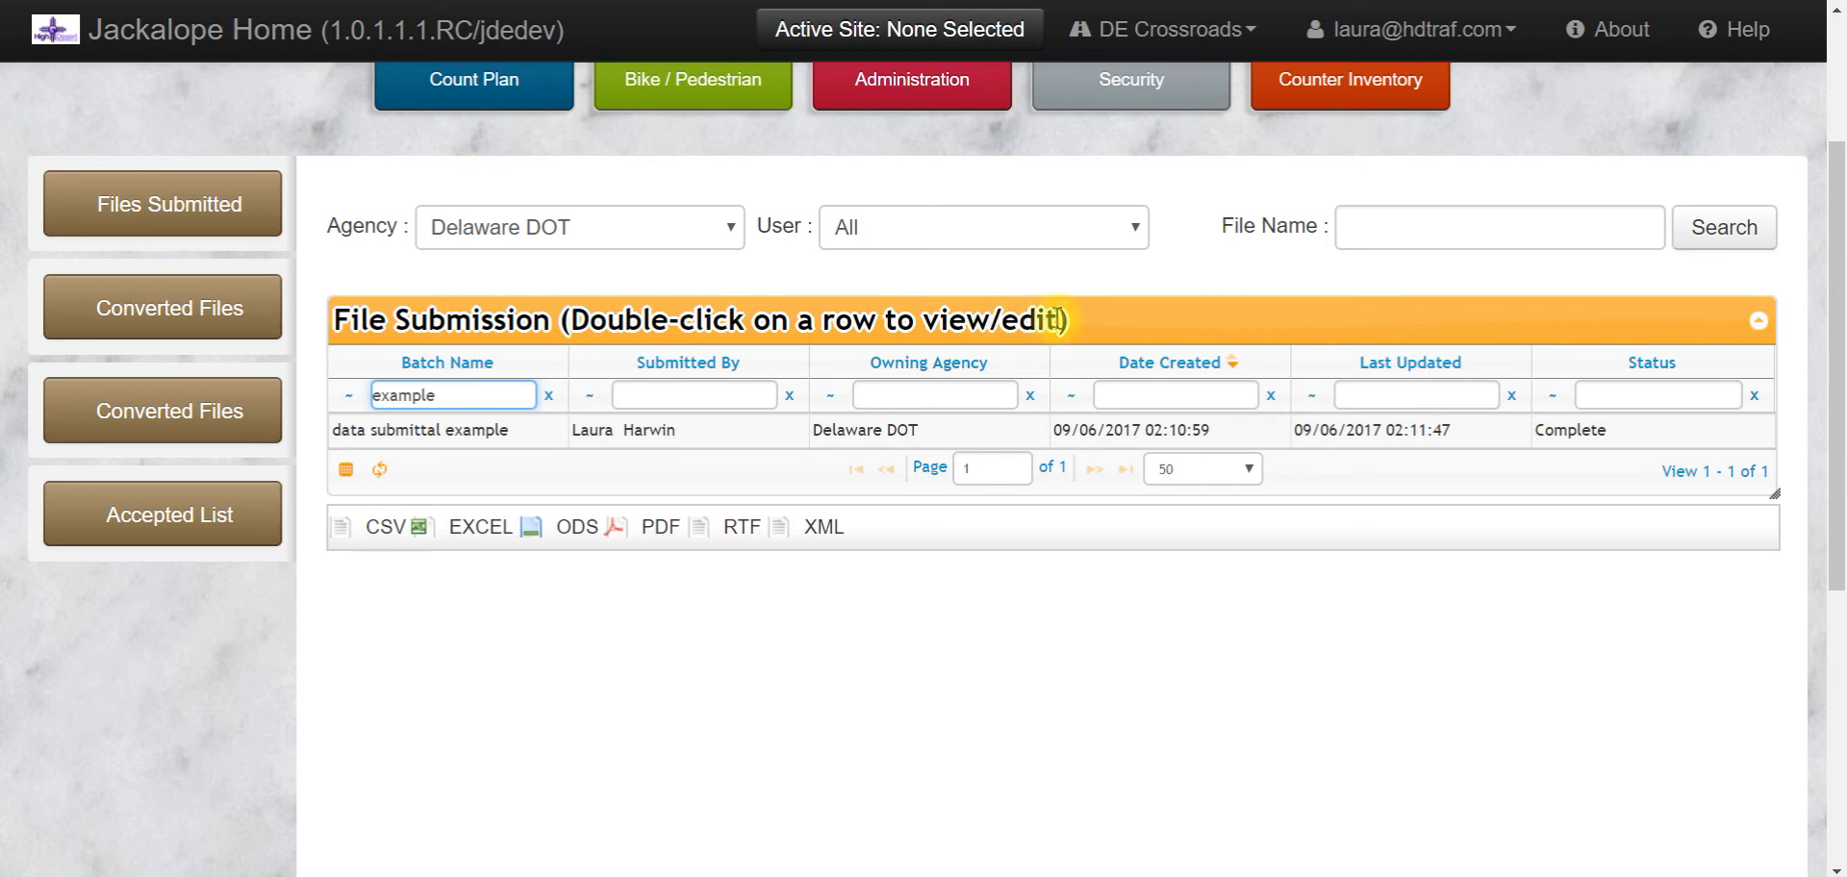
pyautogui.doubleClick(500, 442)
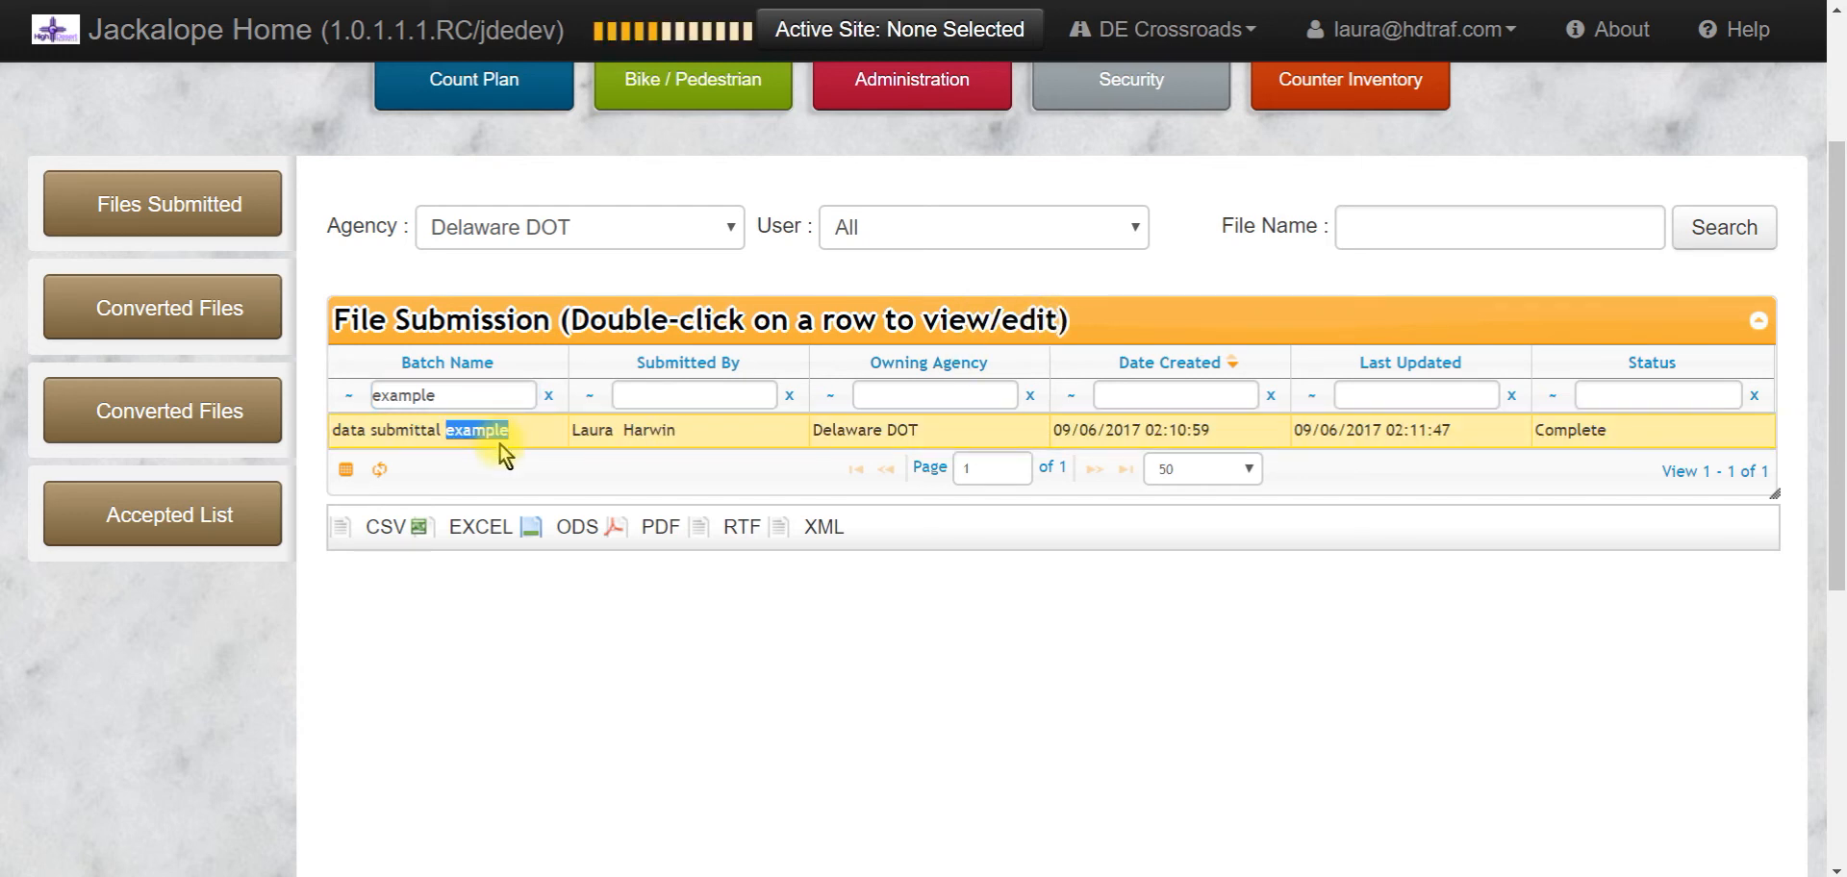